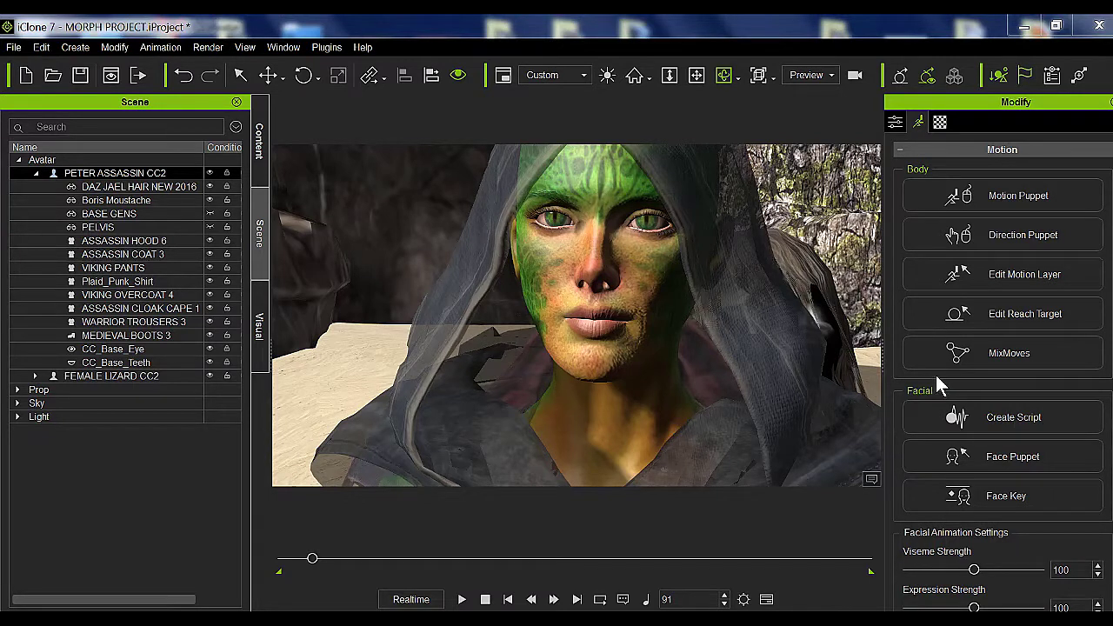
- Play back the morph animation from the first frame, stop it, and view the male character's upper body
left_click(486, 602)
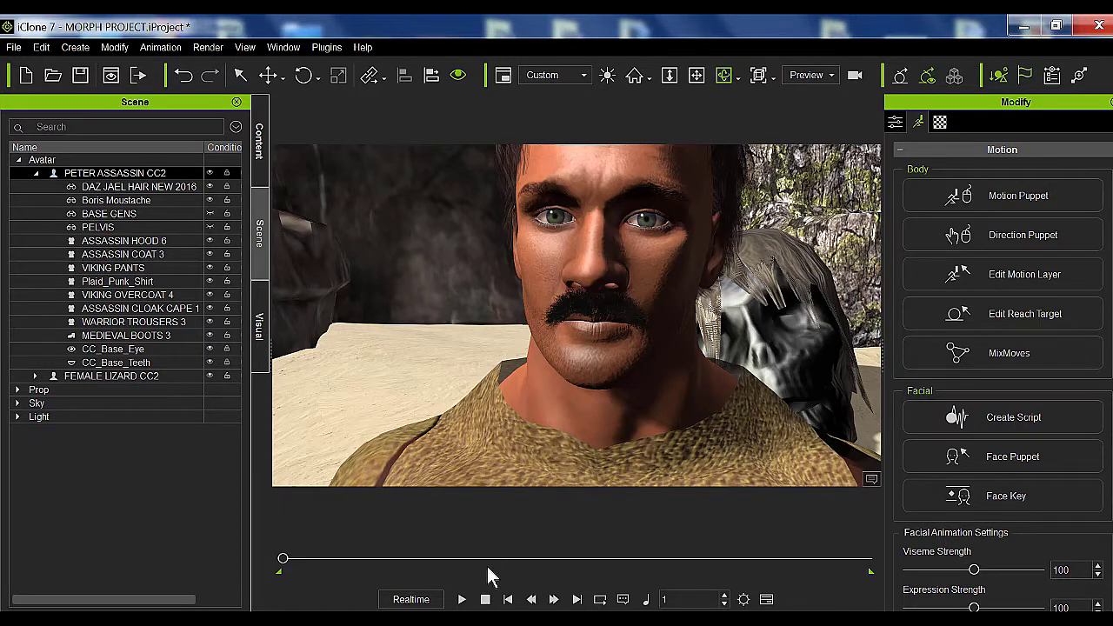
left_click(462, 599)
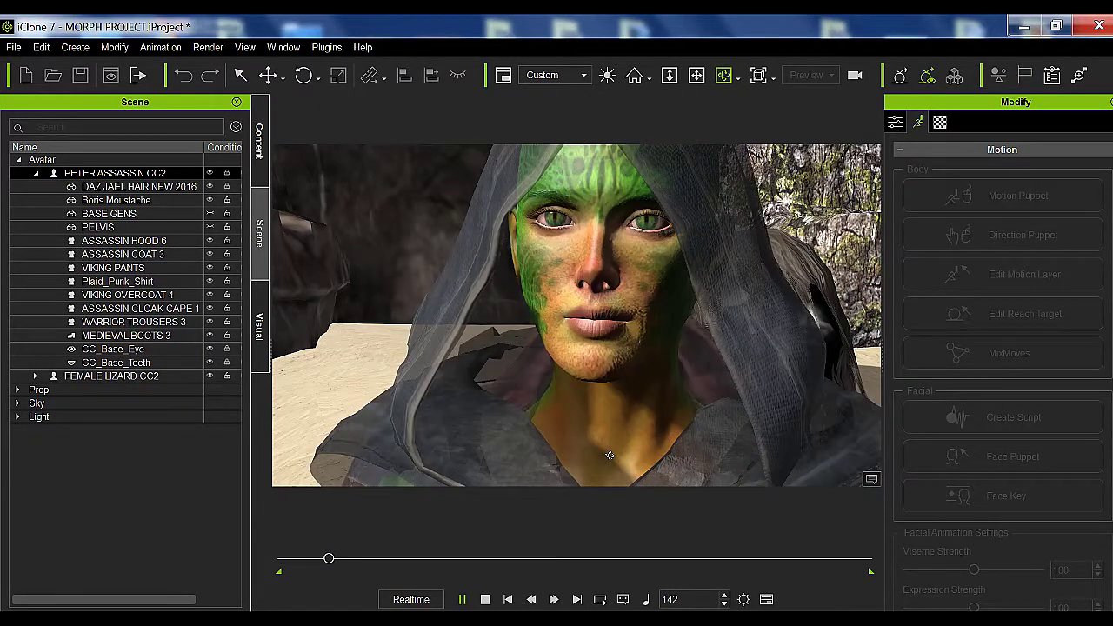
left_click(480, 600)
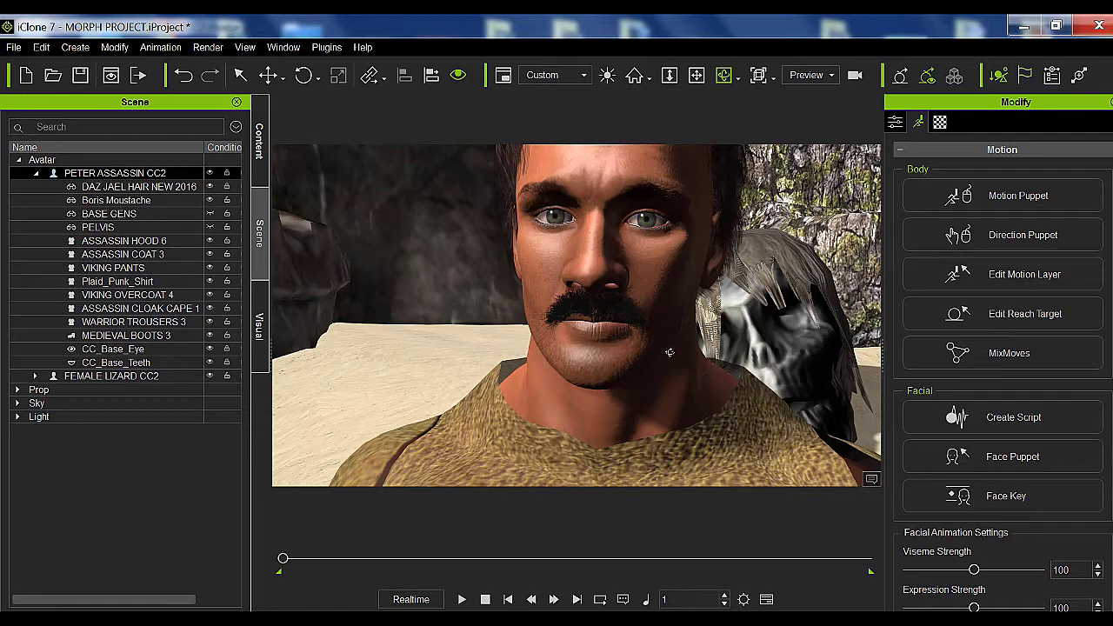
scroll(609, 330, "down", 5)
mouse_move(574, 335)
right_mouse_down()
mouse_move(539, 347)
mouse_move(566, 339)
right_mouse_up()
left_click(696, 74)
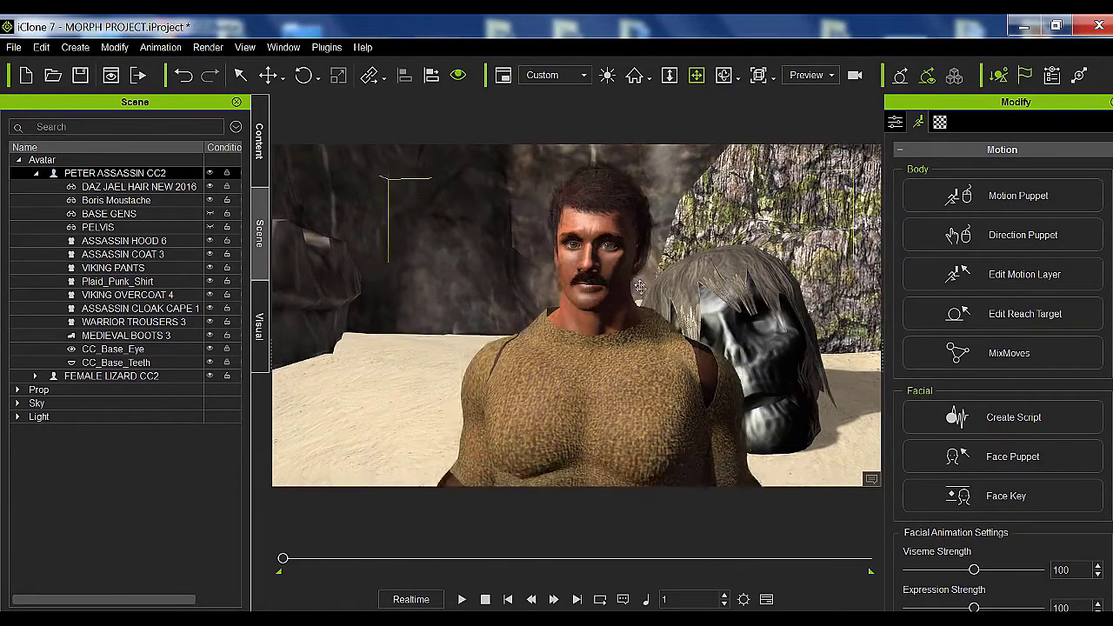
left_click_drag(565, 287, 487, 415)
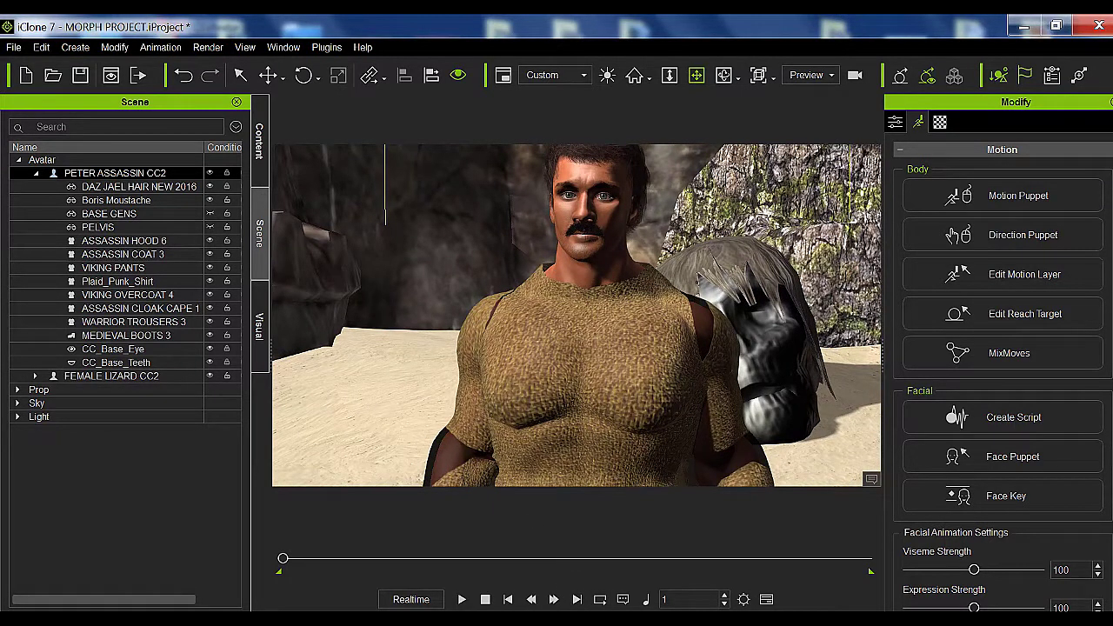
- Switch to Character Creator and examine the FEMALE LIZARD CC2 avatar's face and outfit
mouse_move(624, 625)
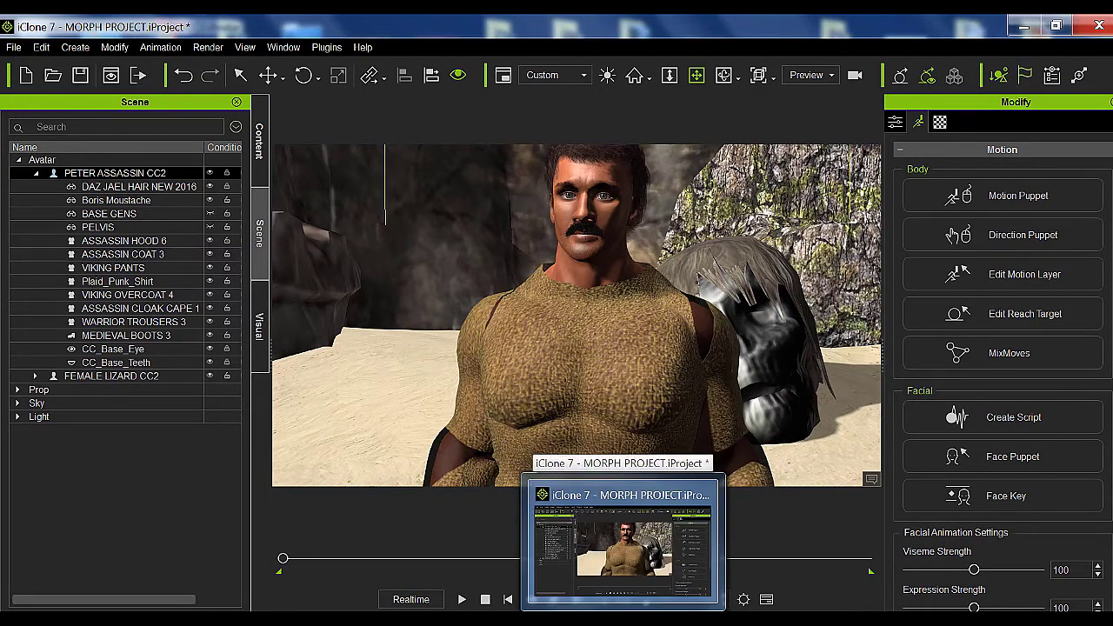
mouse_move(577, 625)
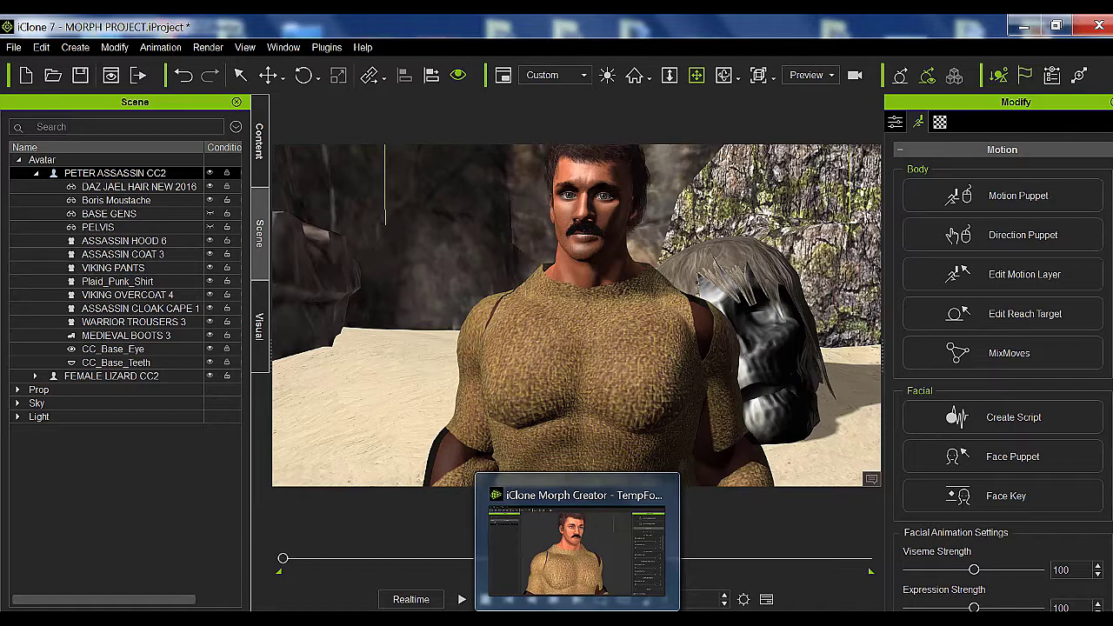
left_click(435, 625)
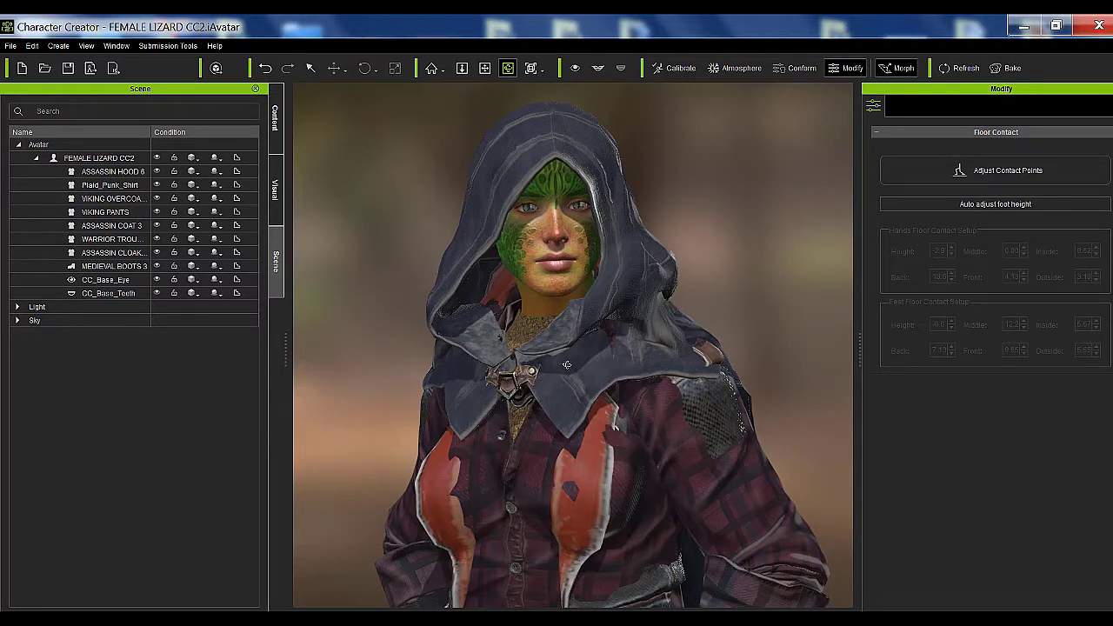
scroll(560, 353, "down", 2)
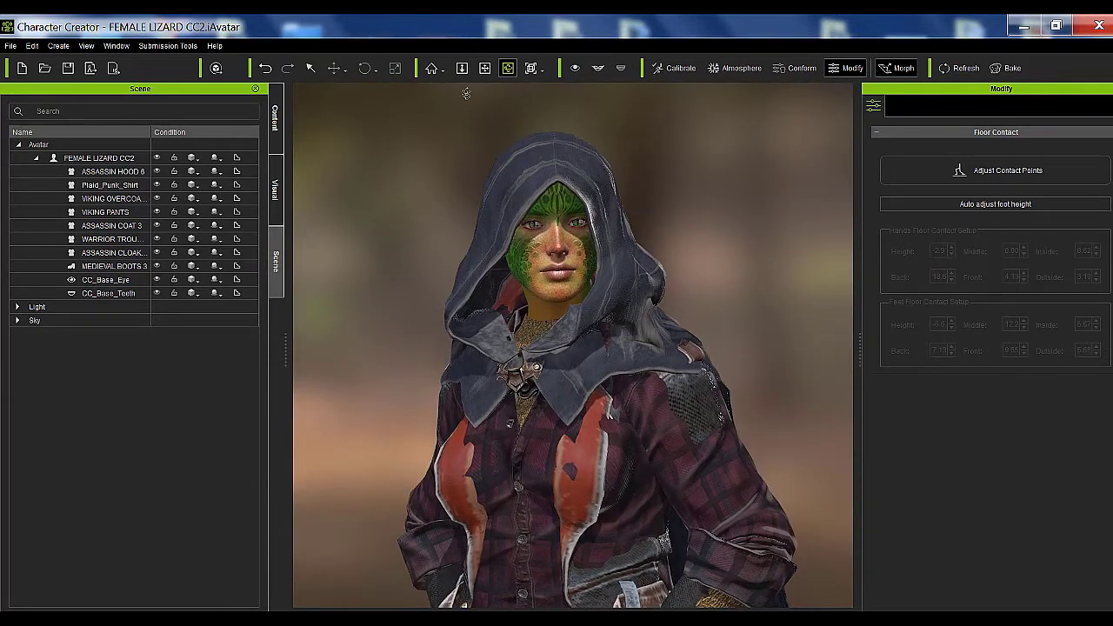
left_click(485, 68)
left_click_drag(596, 369, 596, 297)
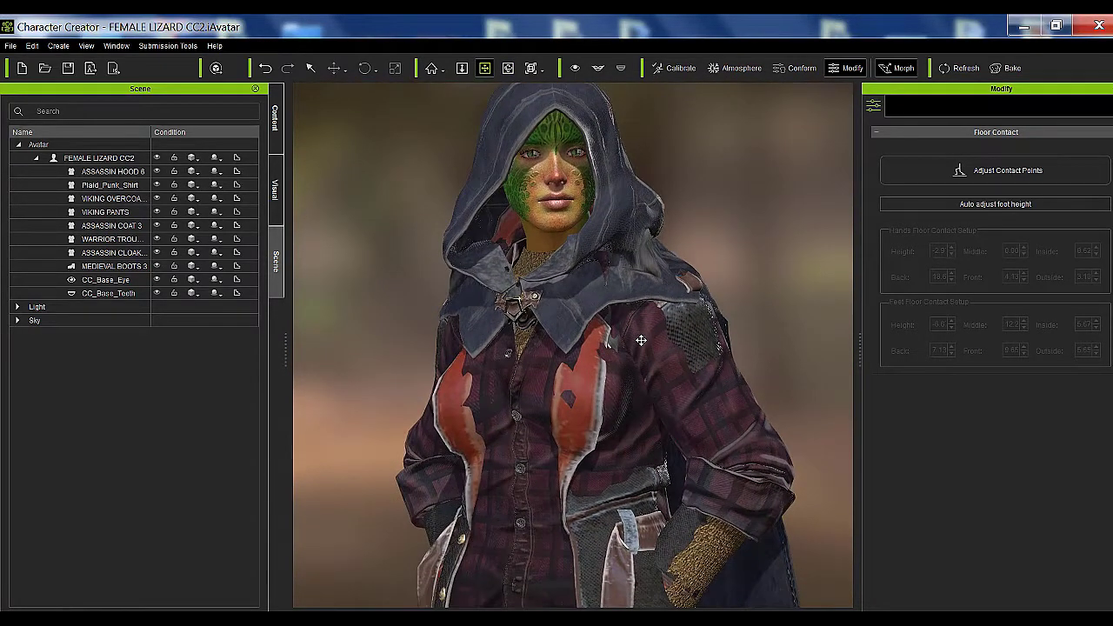
scroll(574, 318, "down", 3)
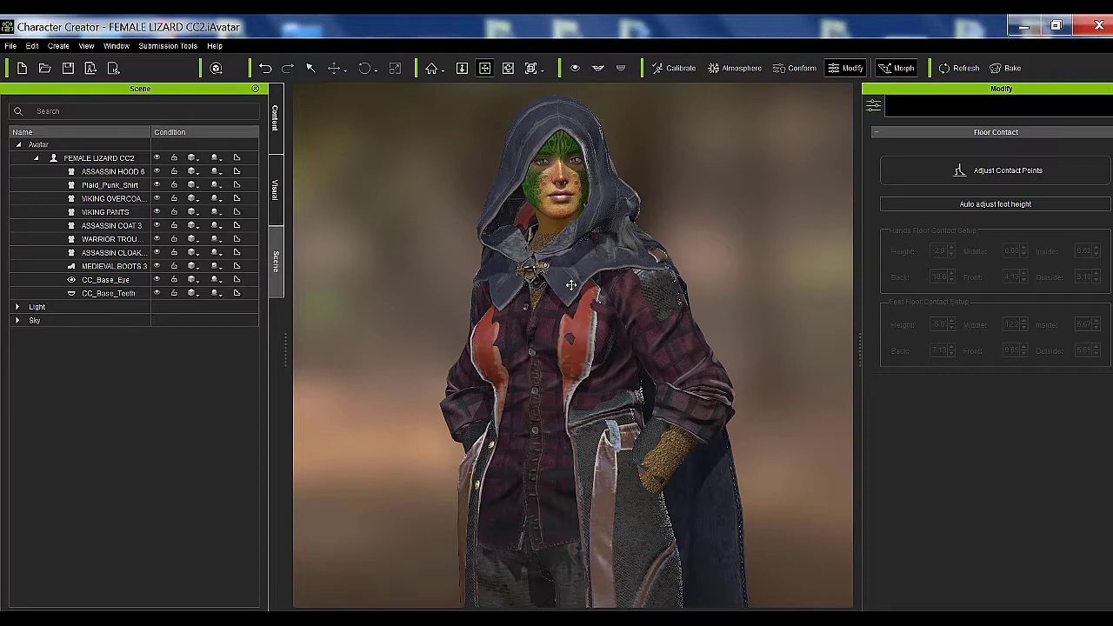
left_click(508, 69)
left_click_drag(430, 311, 464, 320)
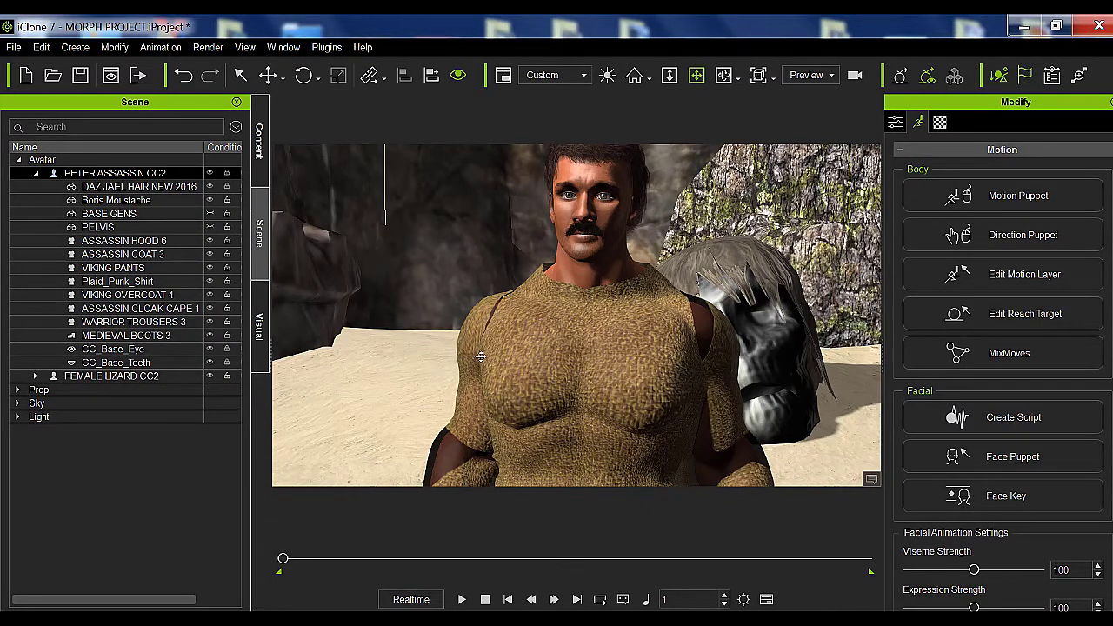
- Inspect the Blend texture of PETER ASSASSIN CC2's Skin_Body material and look at the image files available in the Blend folder
left_click(939, 122)
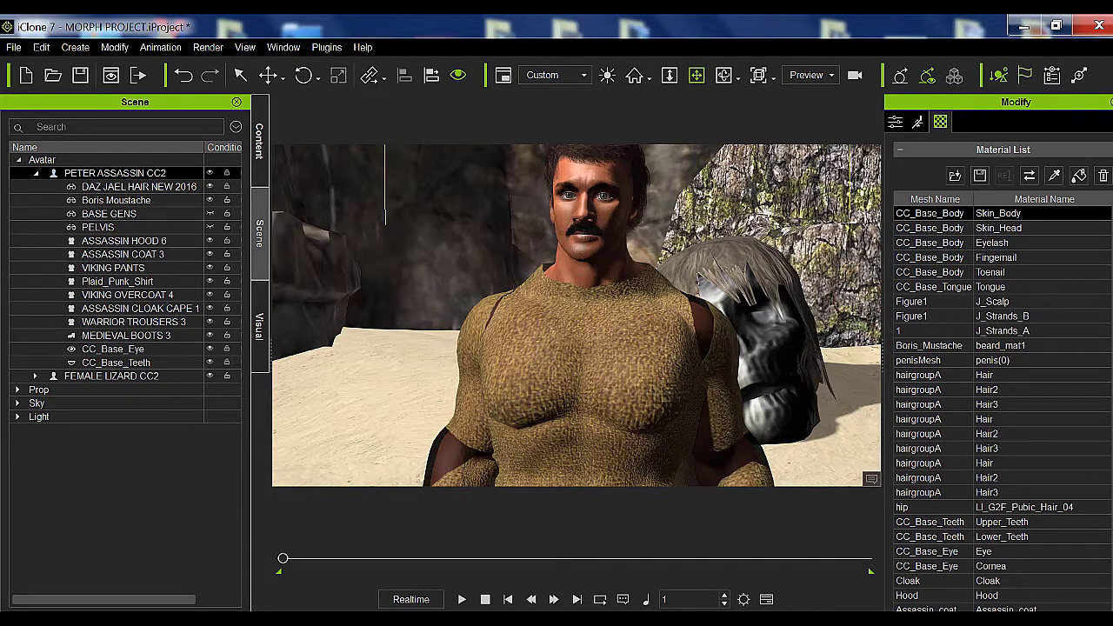
scroll(1003, 374, "down", 3)
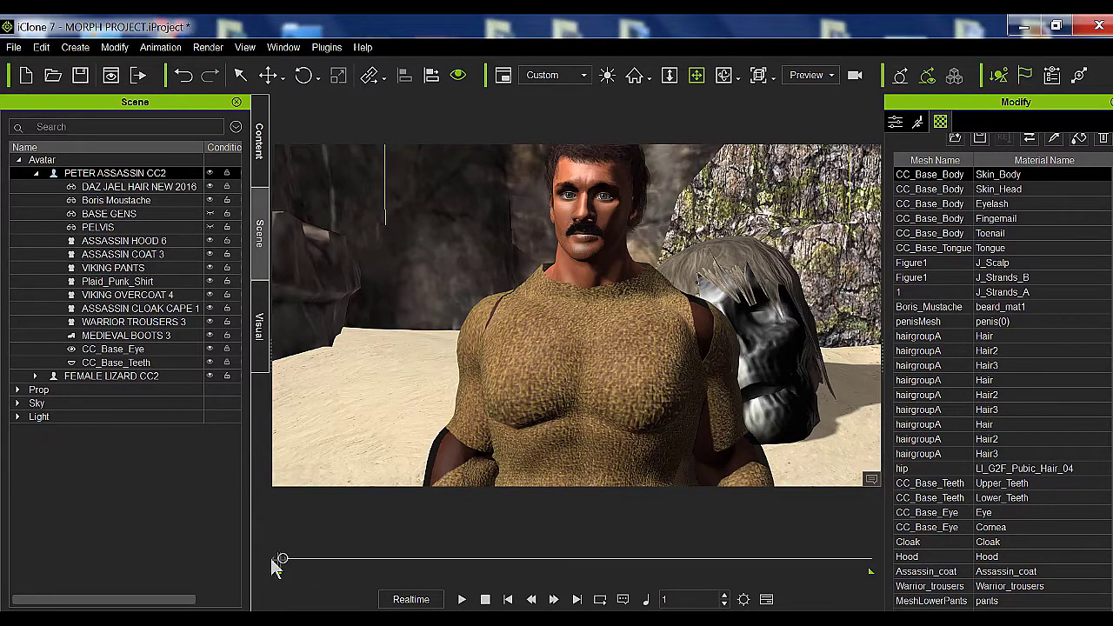
left_click(1009, 173)
scroll(1000, 365, "down", 15)
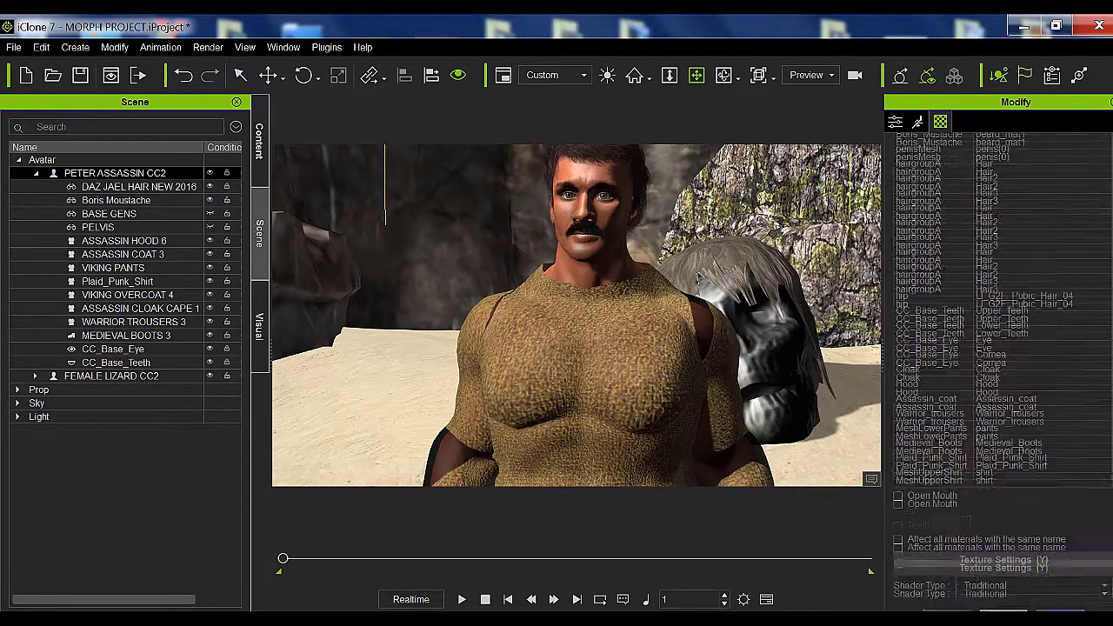
scroll(1078, 352, "up", 2)
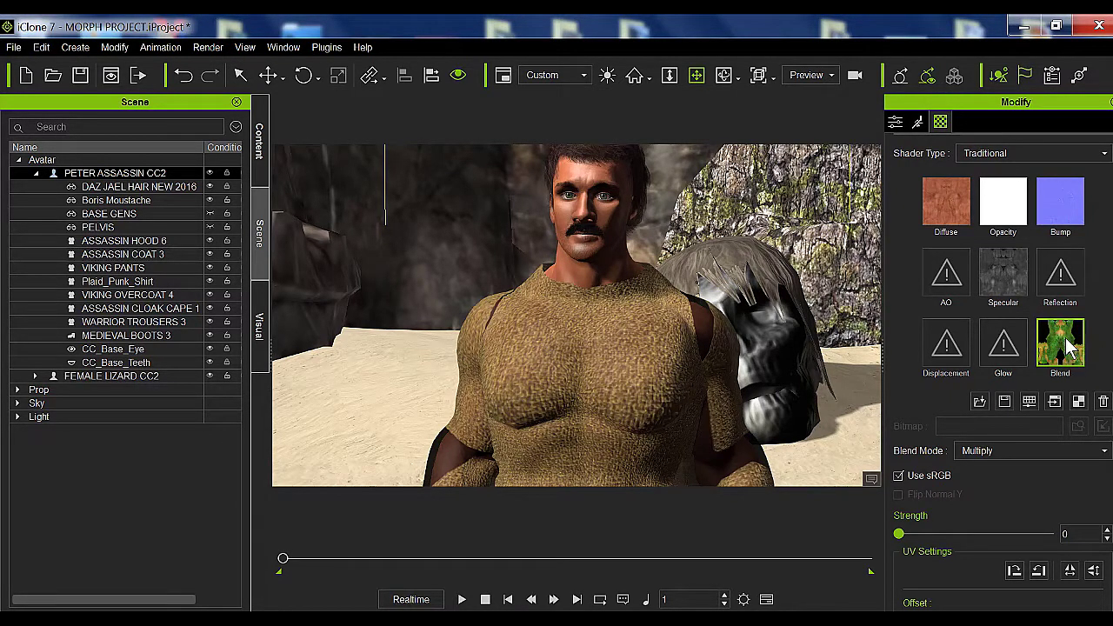
double_click(1069, 346)
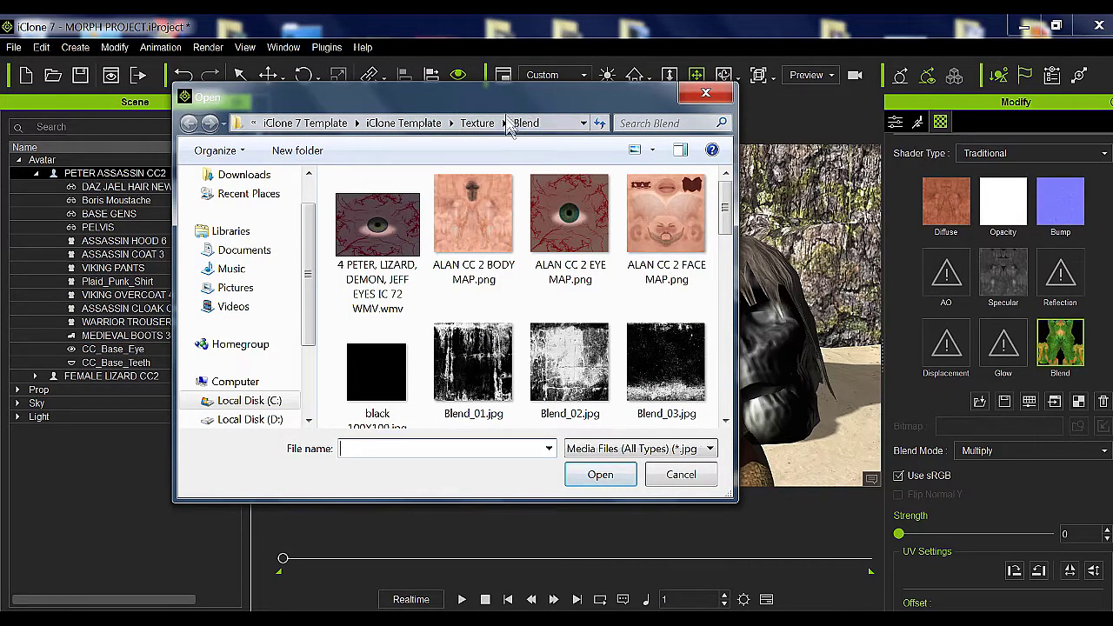
left_click(705, 92)
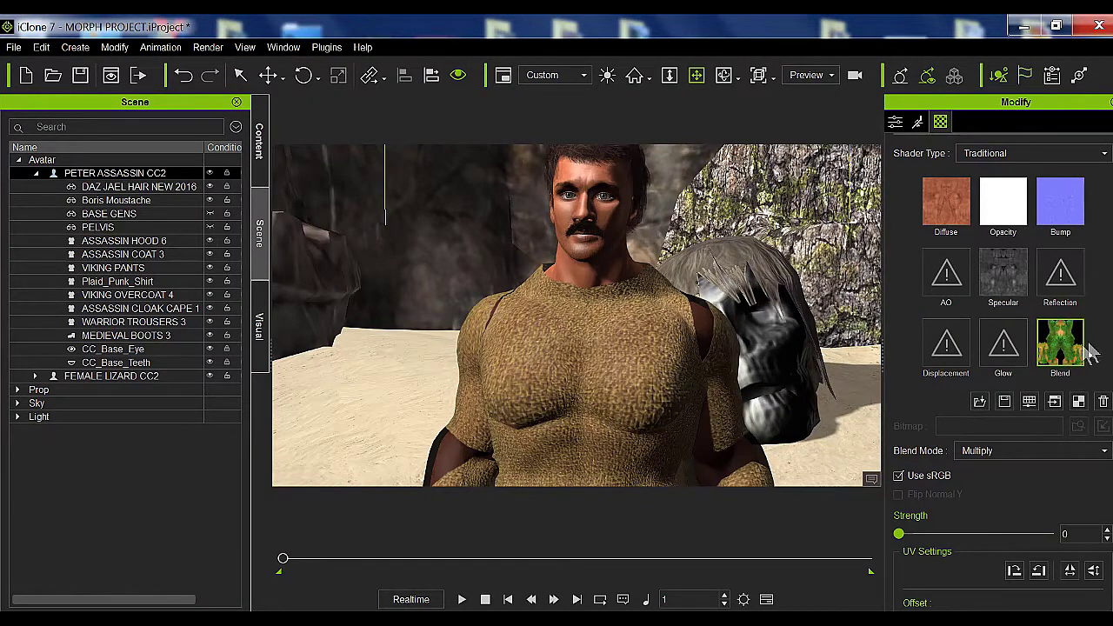
- Set the Skin_Body material's Diffuse strength to 100 and its Blend strength to 0
left_click(939, 213)
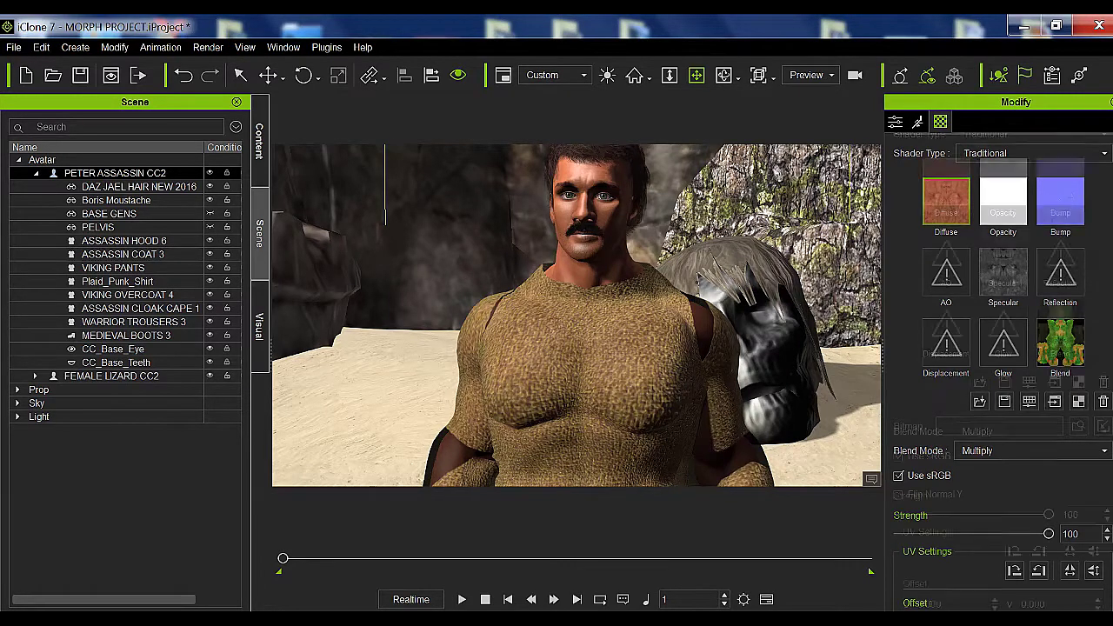
scroll(1050, 446, "down", 2)
mouse_move(1046, 468)
left_mouse_down()
mouse_move(833, 475)
mouse_move(1045, 467)
left_mouse_up()
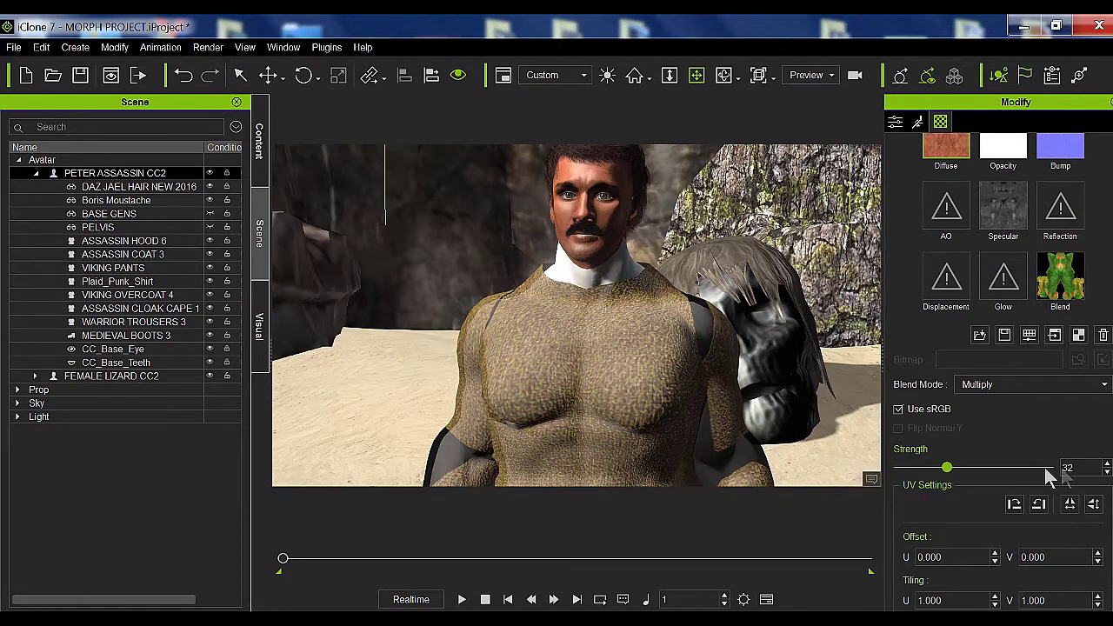
left_click(1067, 283)
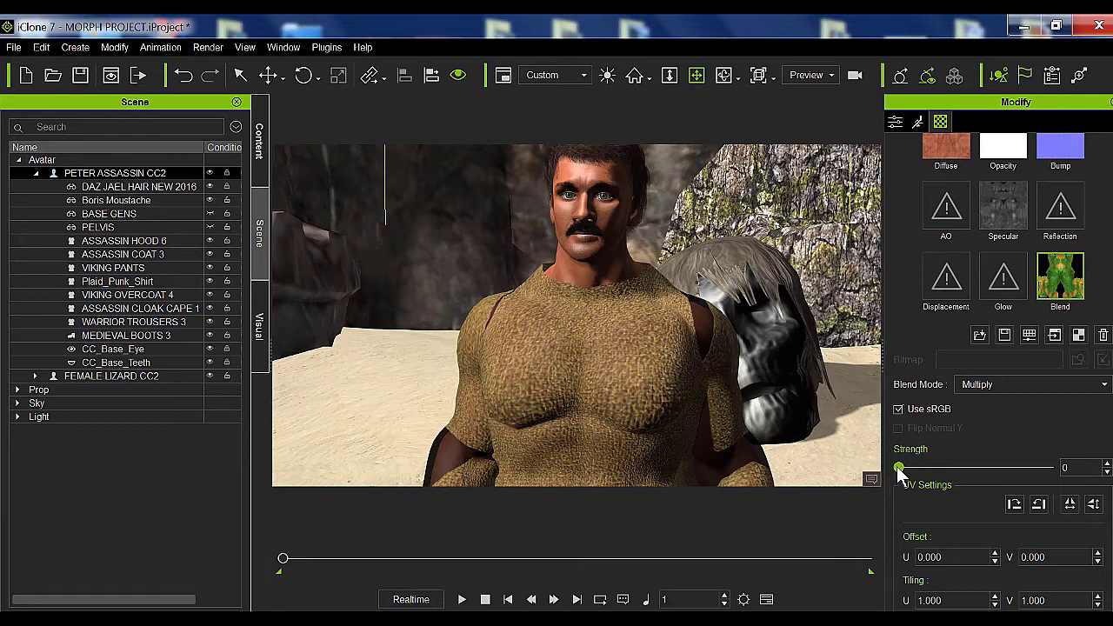
mouse_move(899, 468)
left_mouse_down()
mouse_move(1074, 472)
mouse_move(882, 479)
mouse_move(1058, 475)
mouse_move(842, 469)
left_mouse_up()
- Set the Cornea material's Diffuse strength to 100 and its Blend strength to 0
scroll(1002, 372, "up", 10)
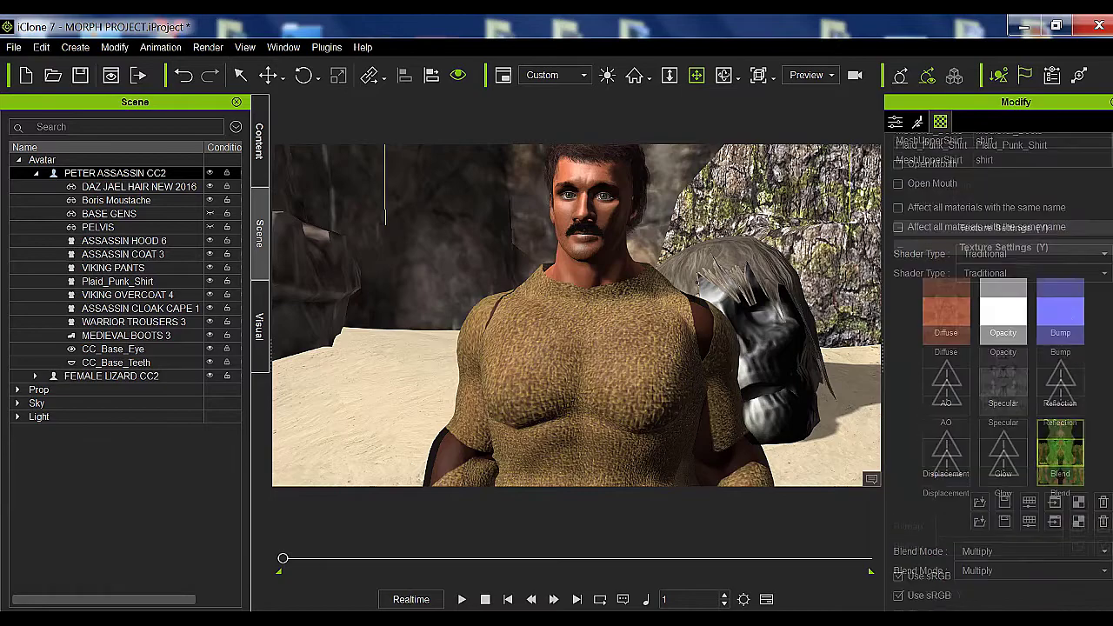
scroll(1003, 366, "down", 5)
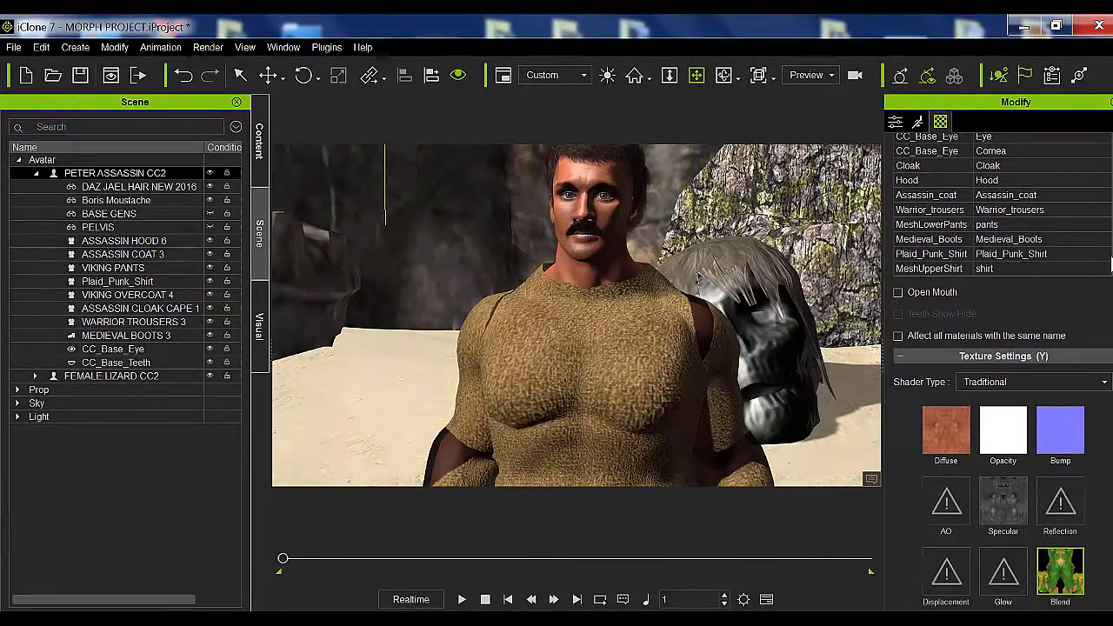
scroll(612, 216, "up", 3)
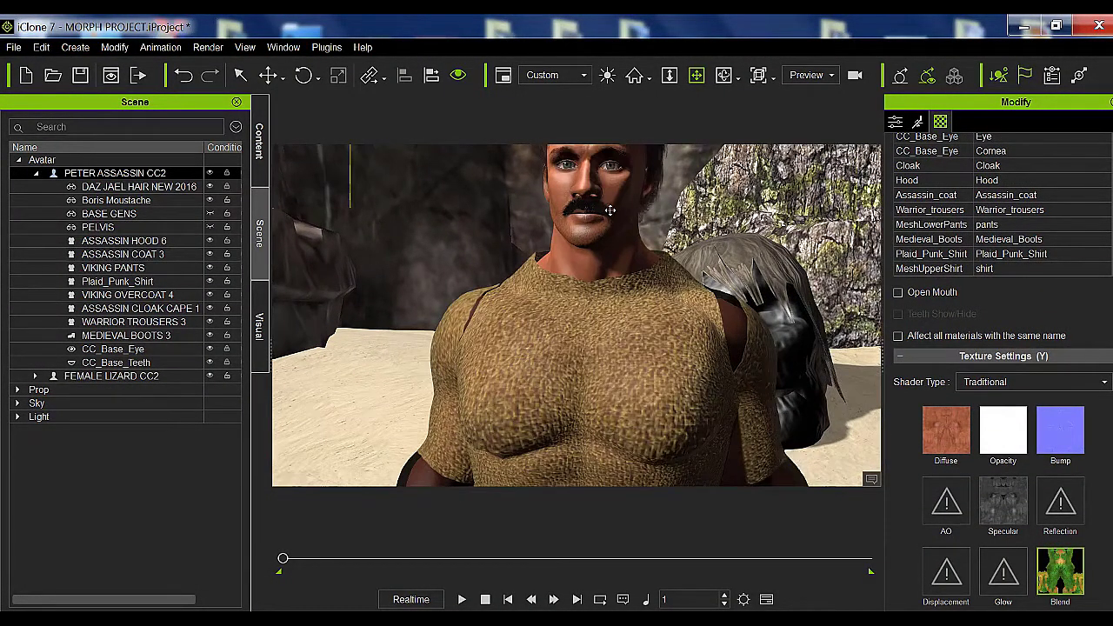
scroll(613, 220, "down", 4)
scroll(1003, 374, "up", 4)
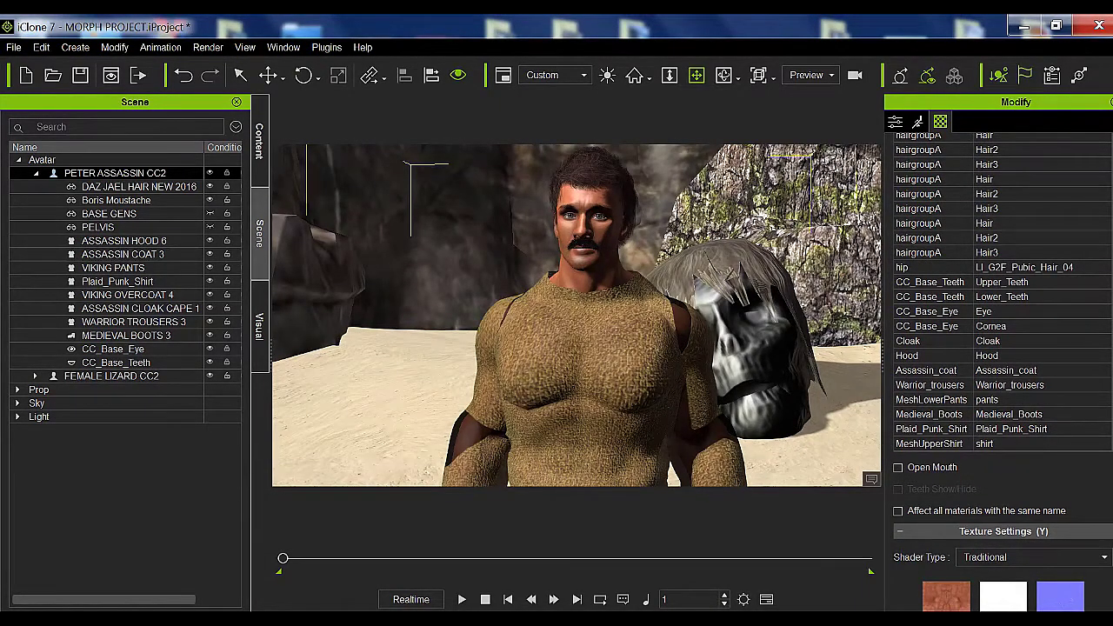
scroll(1002, 372, "down", 1)
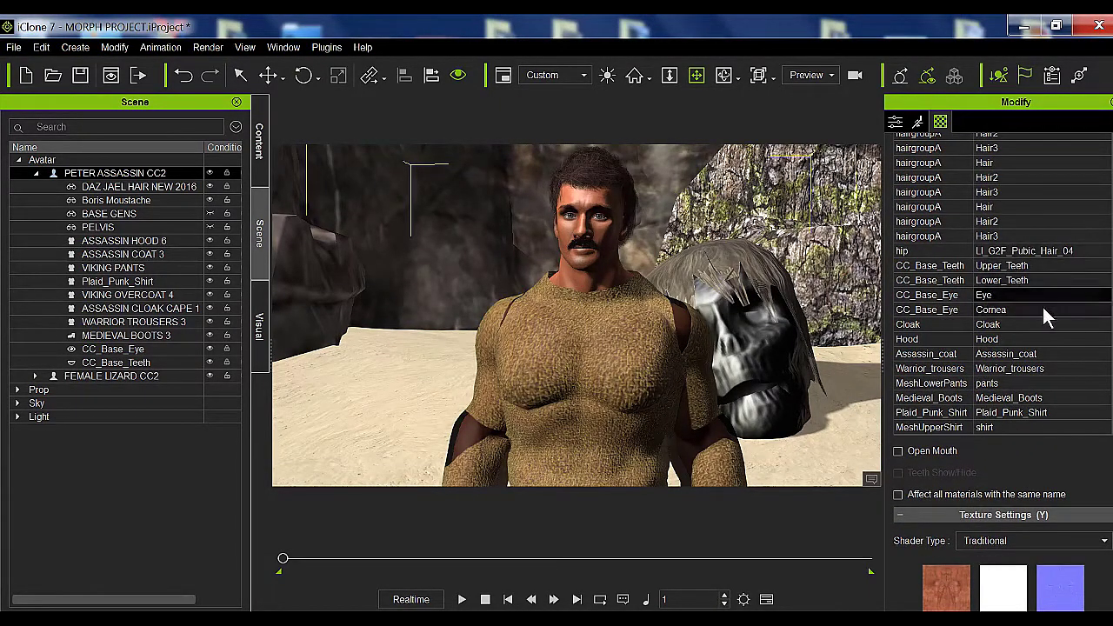
left_click(999, 311)
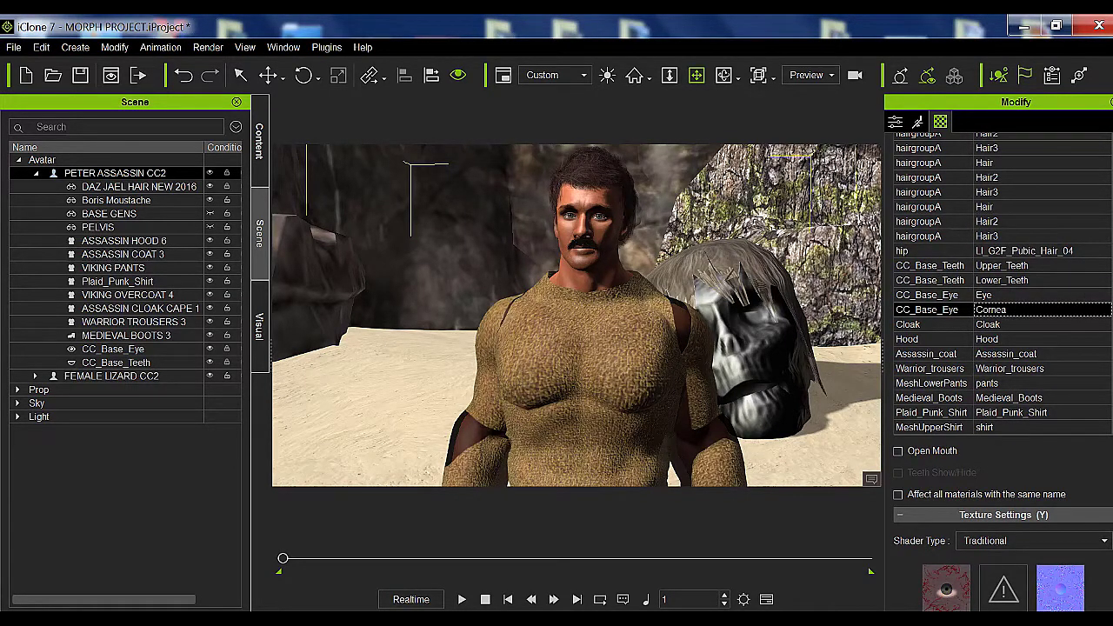
scroll(948, 217, "down", 10)
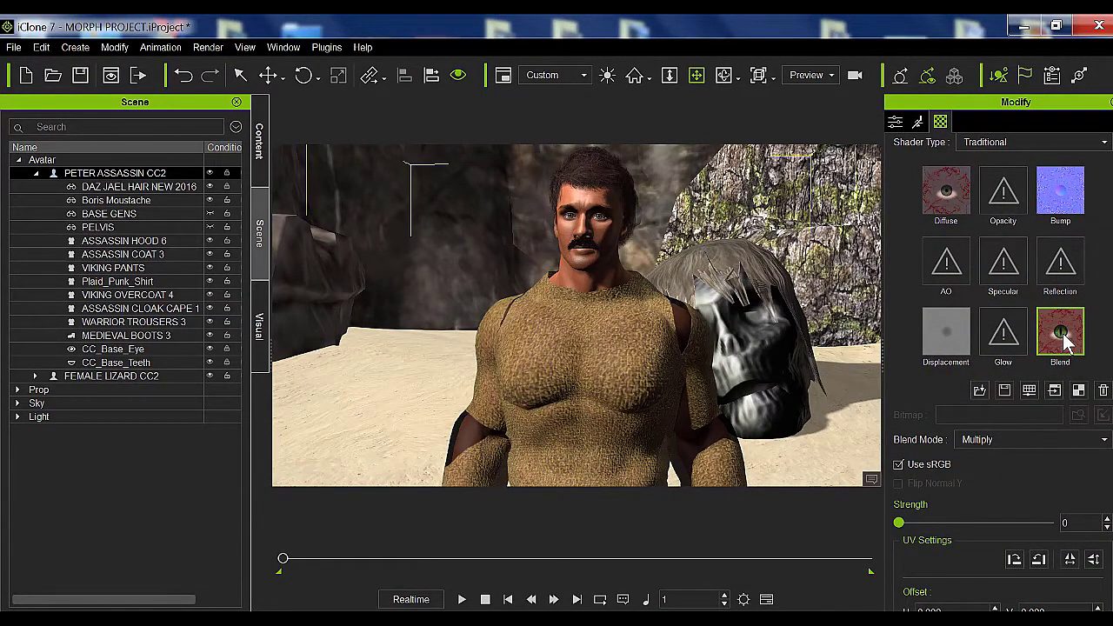
left_click(966, 211)
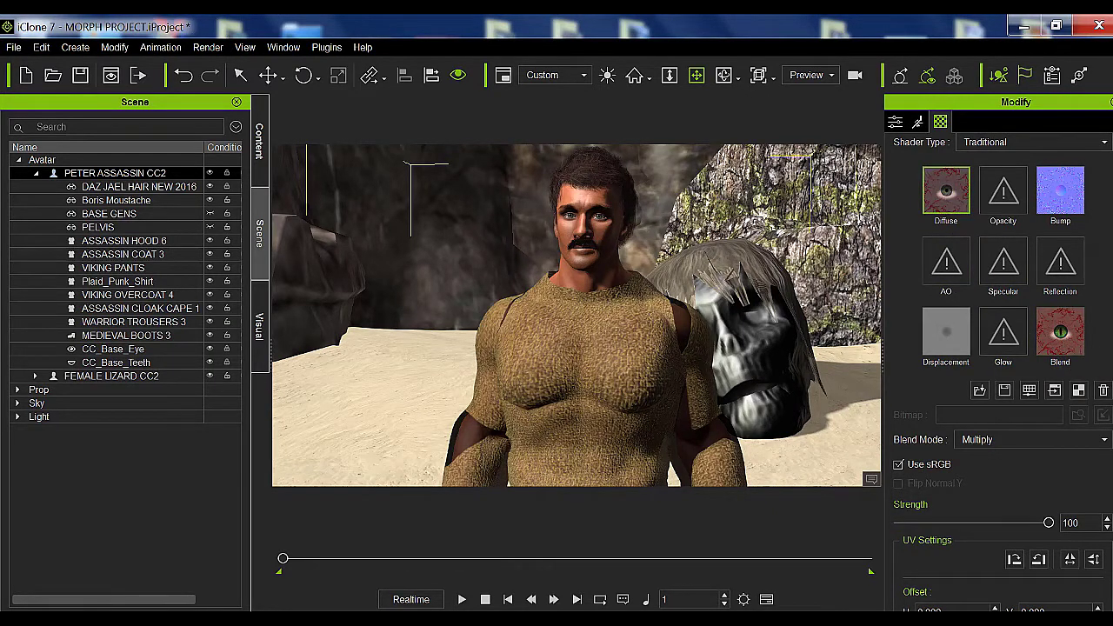
scroll(1066, 383, "down", 1)
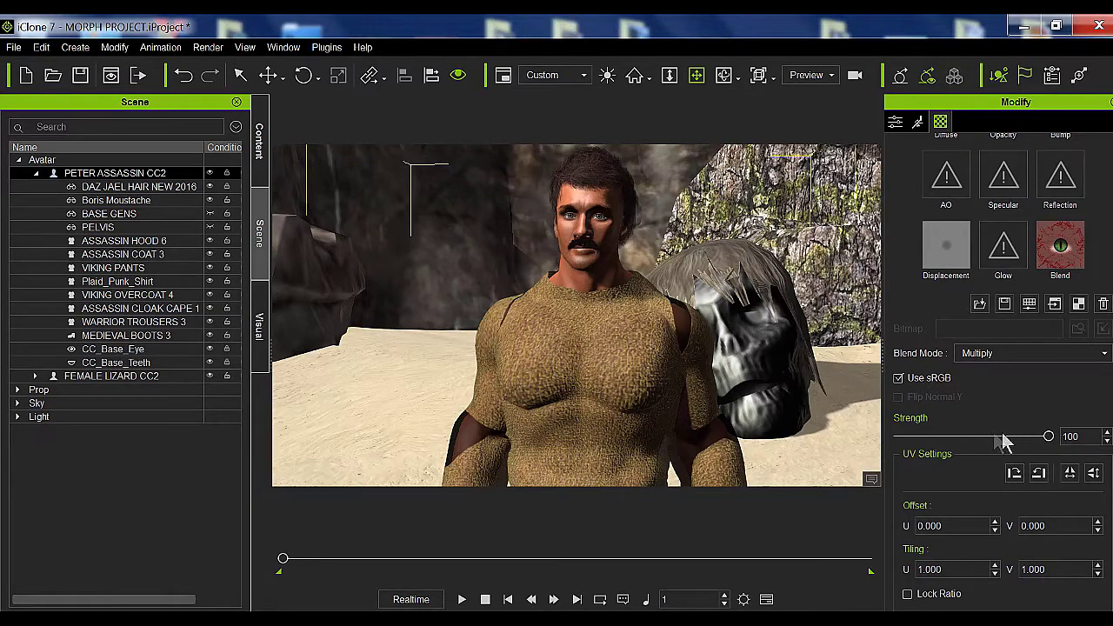
left_click_drag(1004, 441, 1068, 436)
left_click(1061, 247)
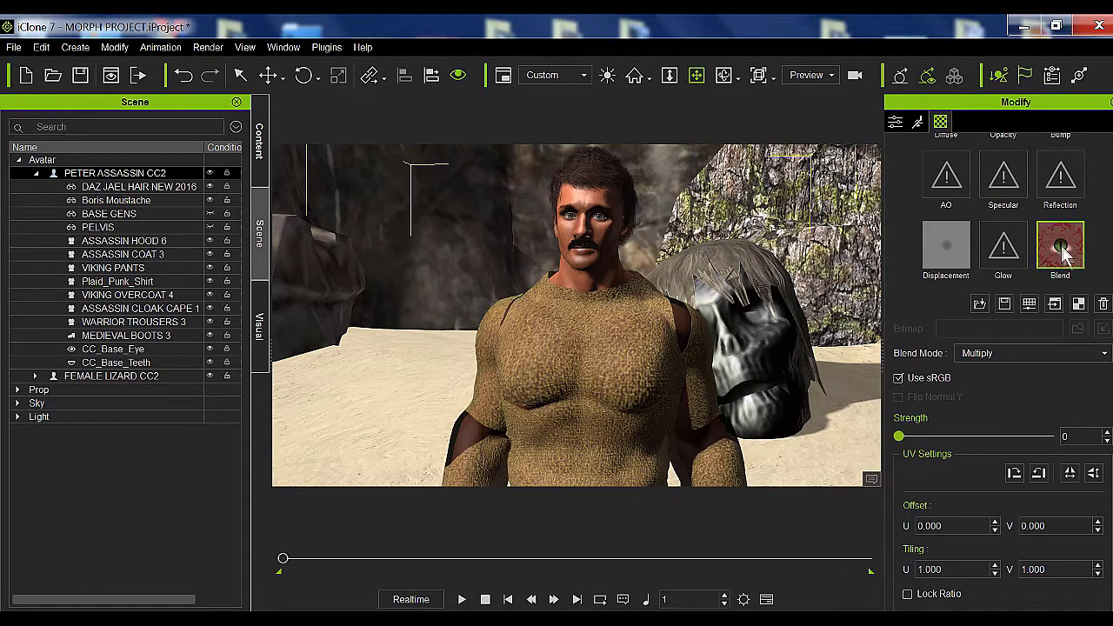
left_click_drag(900, 435, 831, 426)
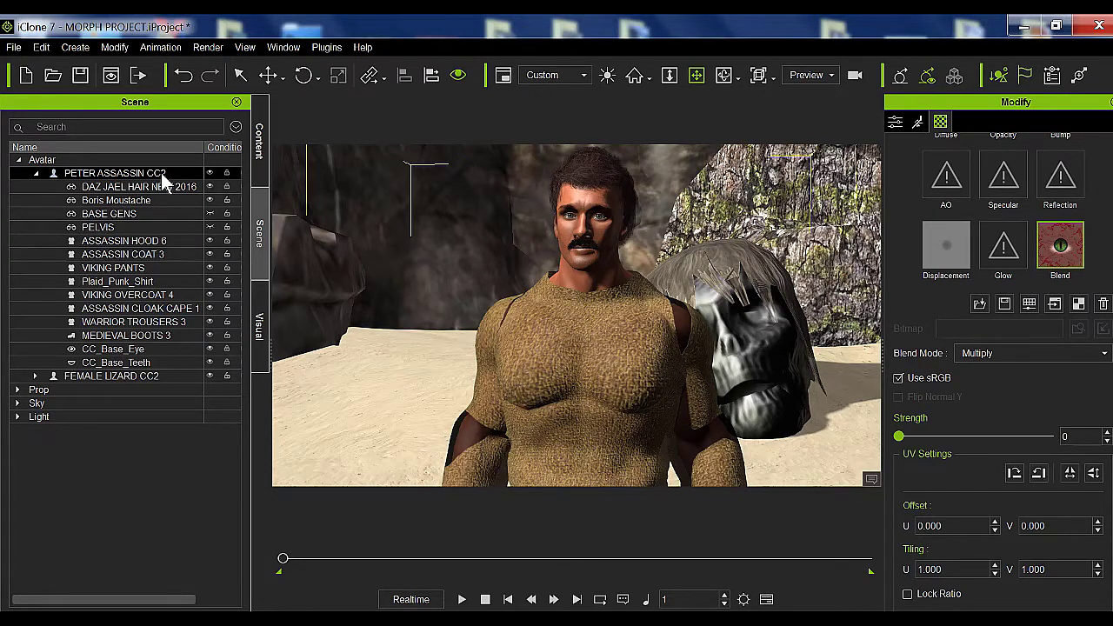
- Open the Timeline for the PETER ASSASSIN CC2 avatar and expand it to full width
right_click(534, 272)
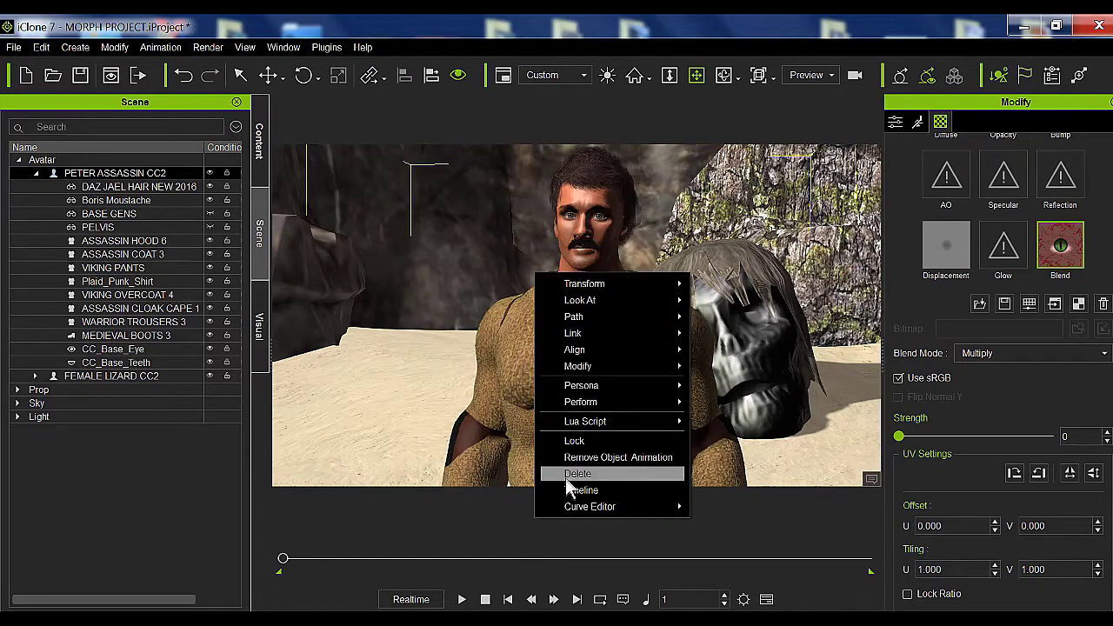
left_click(591, 489)
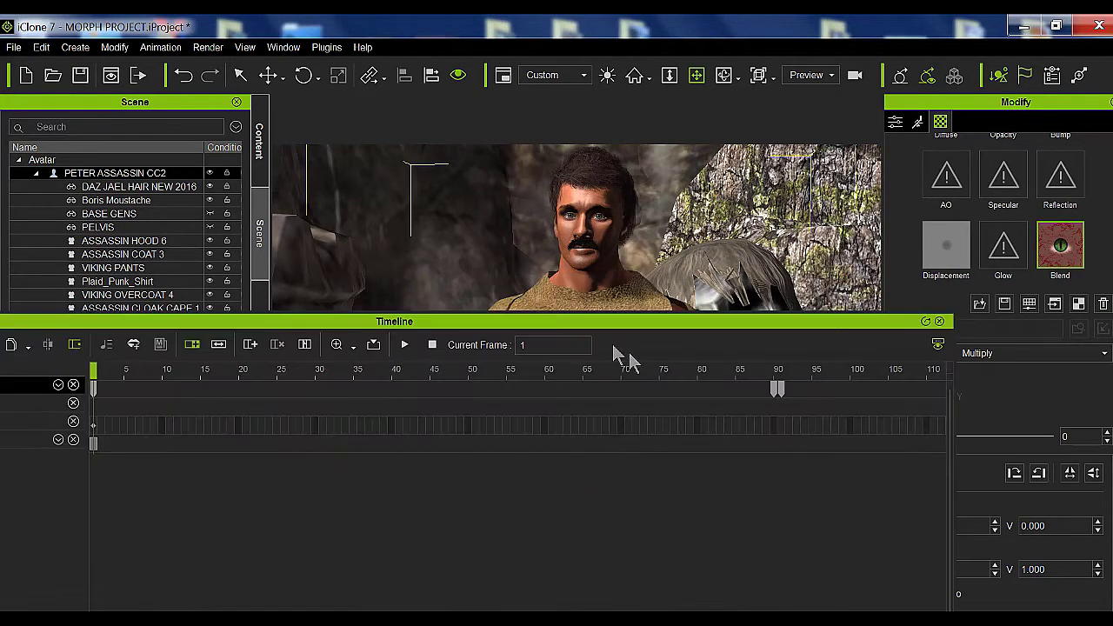
double_click(548, 322)
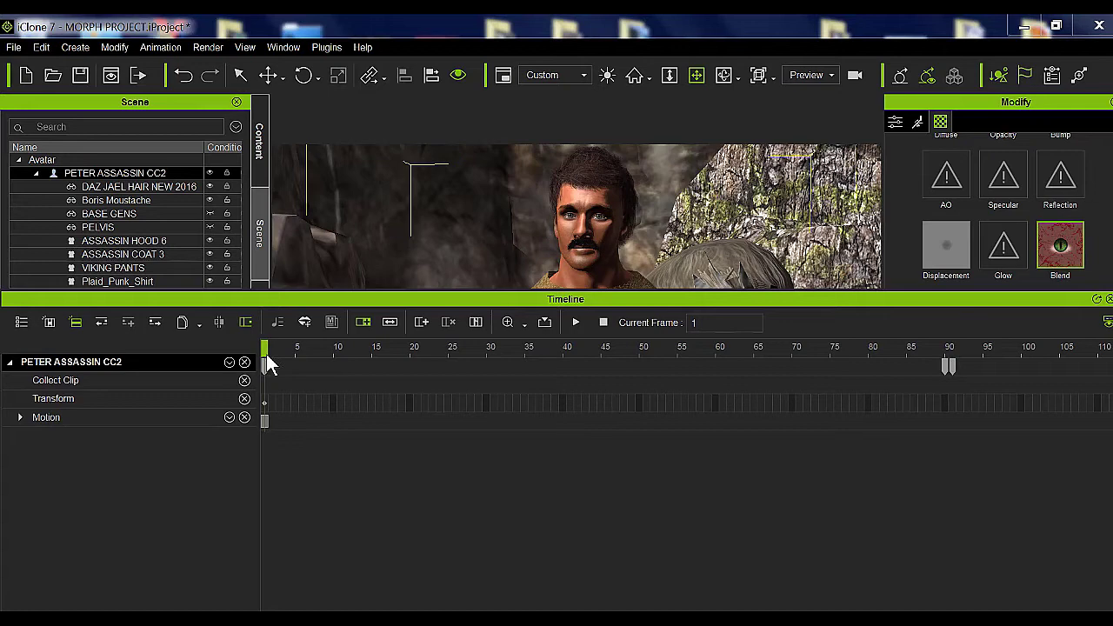
- Compare the avatar at frames 90 and 91 of the timeline, keeping the viewport and texture strength settings in view
left_click_drag(733, 302, 470, 374)
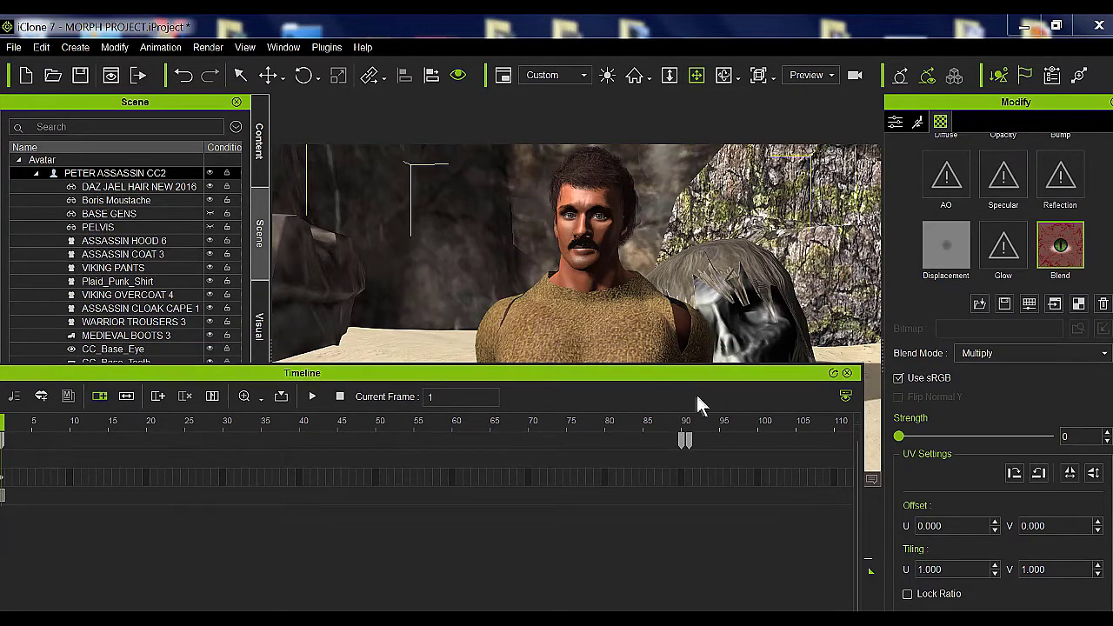
left_click(684, 442)
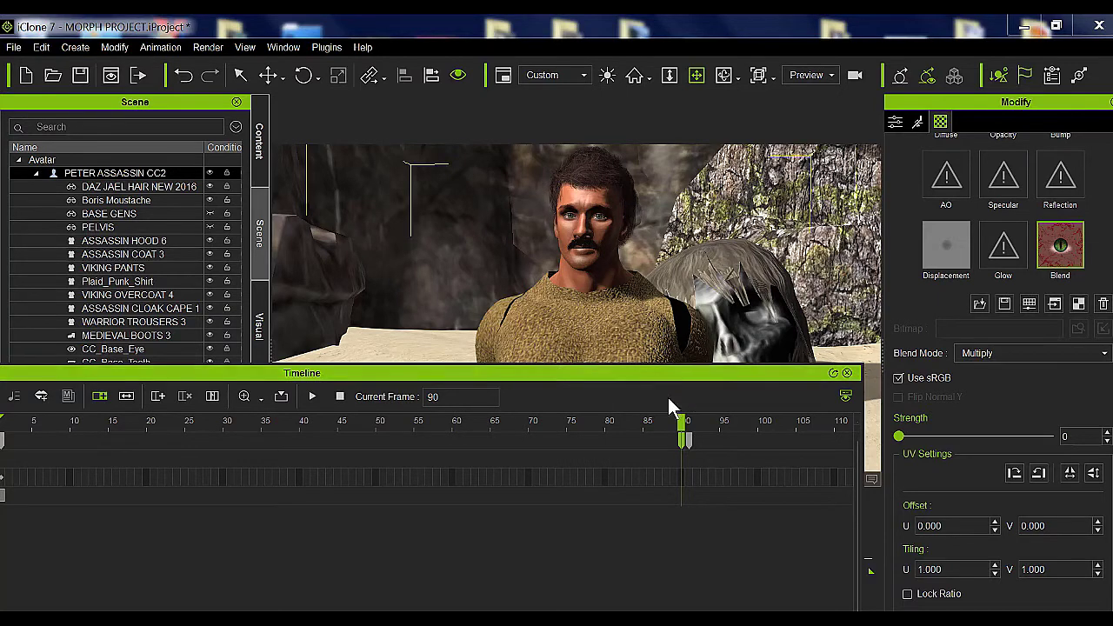
left_click_drag(661, 373, 753, 391)
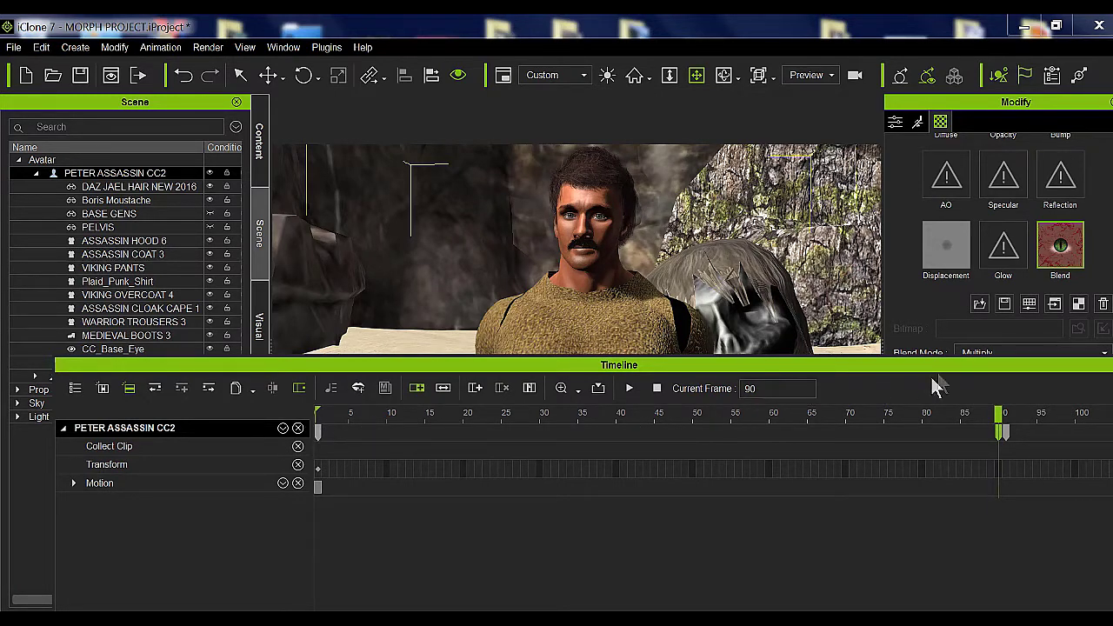
left_click_drag(944, 373, 753, 390)
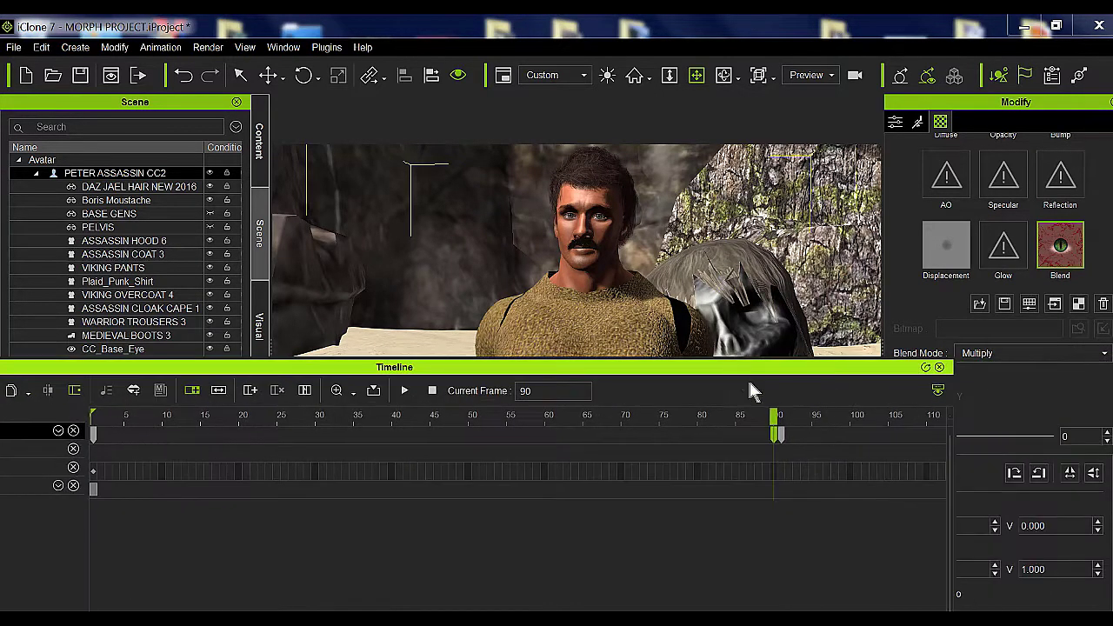
left_click(780, 421)
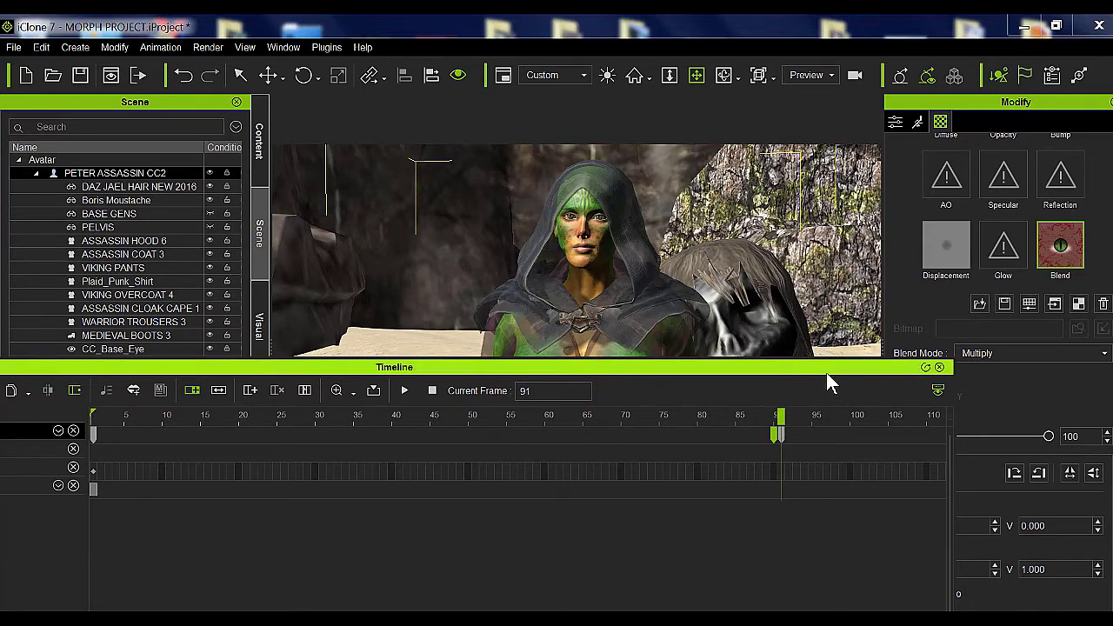
left_click_drag(823, 375, 748, 409)
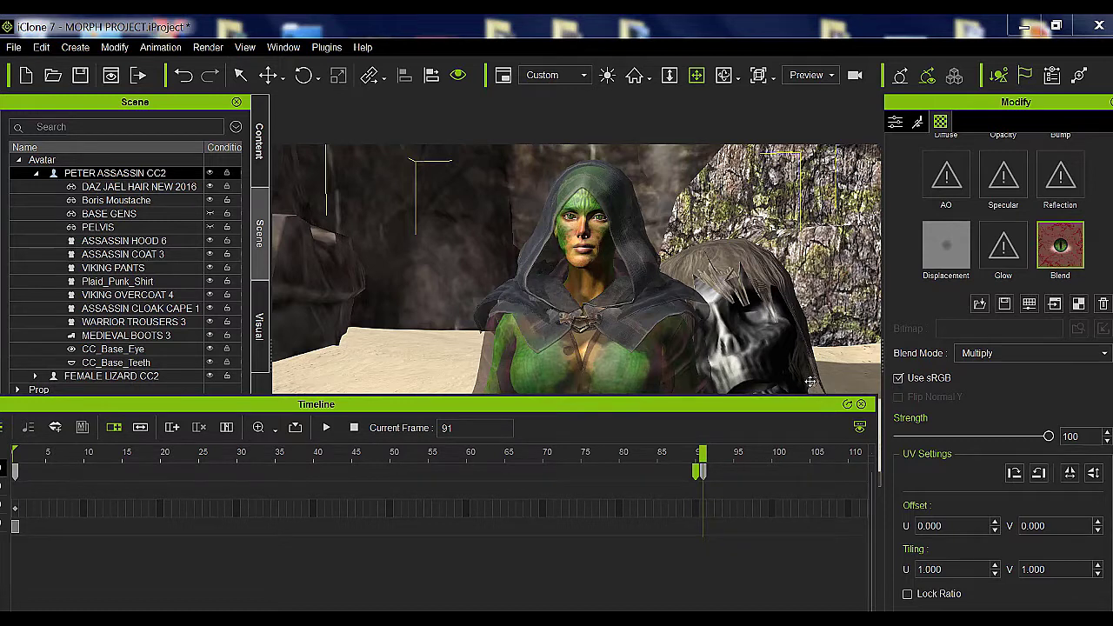
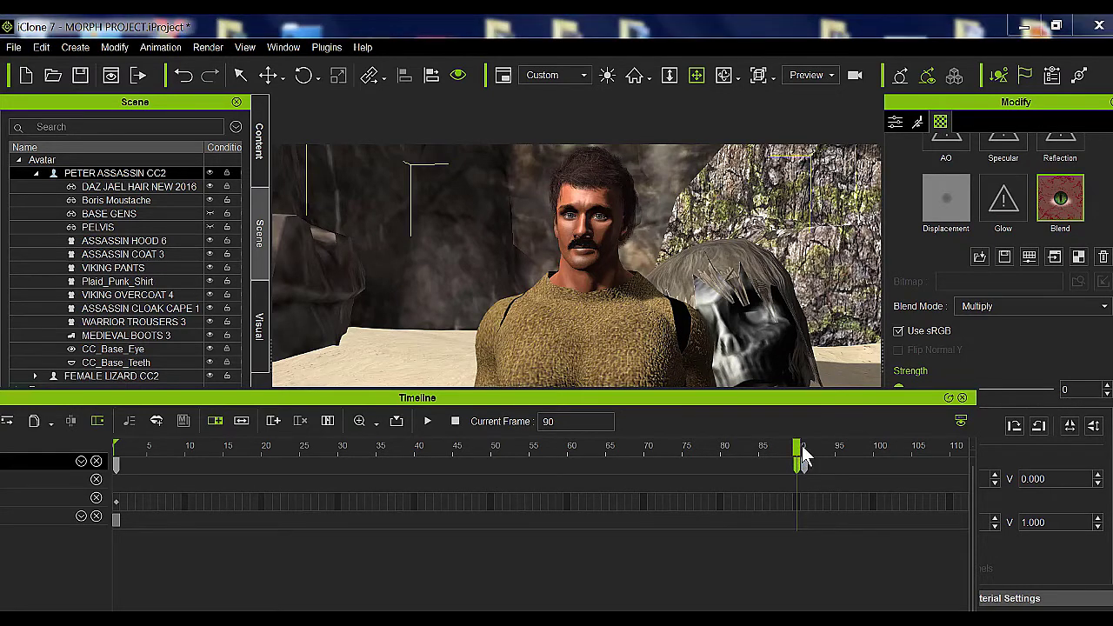
- Examine the avatar's face and eyes up close at frame 91 and at frame 90
left_click_drag(800, 461, 802, 461)
scroll(612, 206, "up", 5)
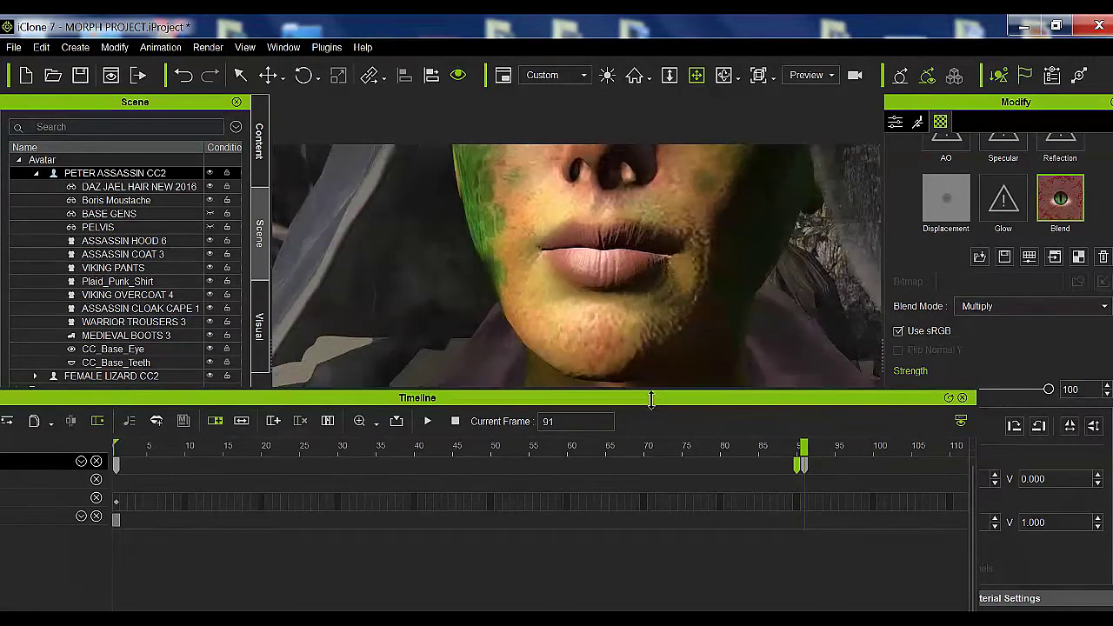
middle_click_drag(659, 316, 668, 228)
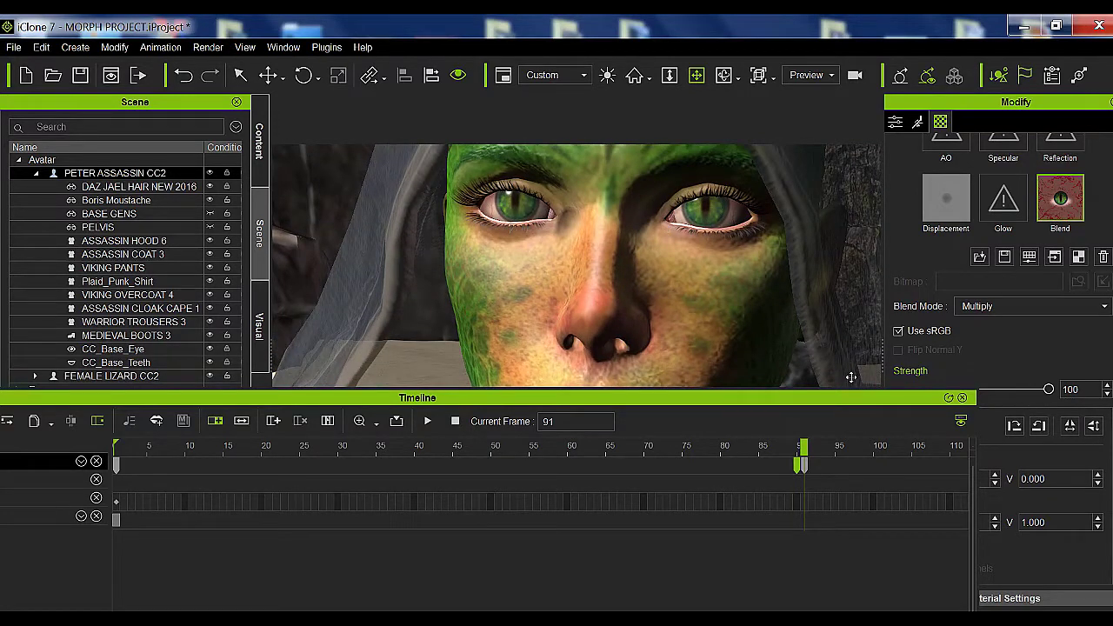
left_click_drag(804, 452, 798, 446)
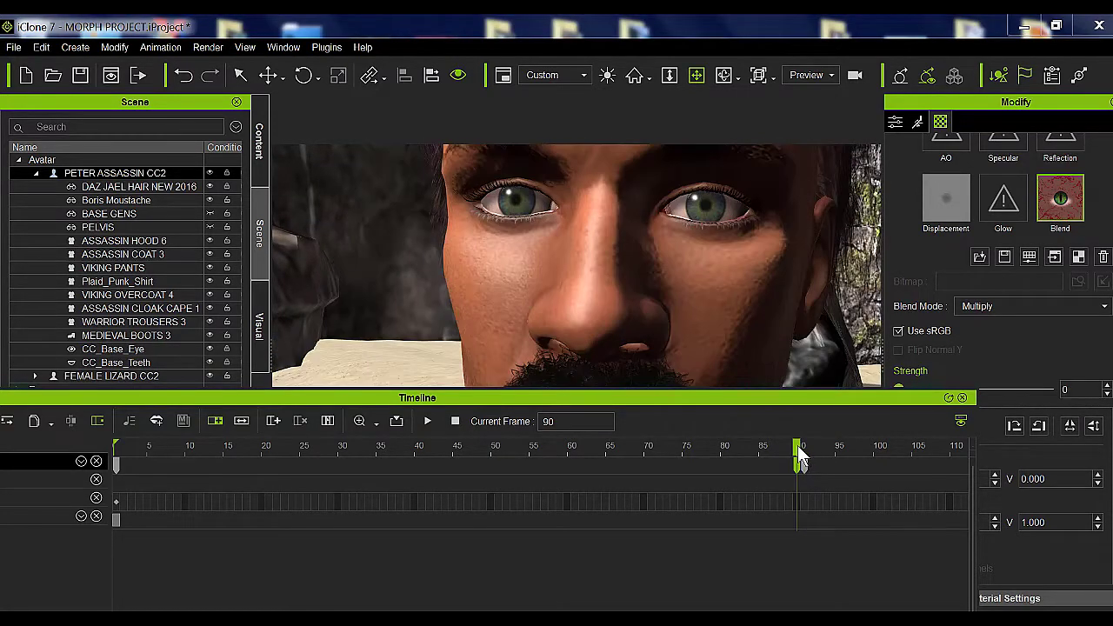
left_click_drag(835, 396, 848, 467)
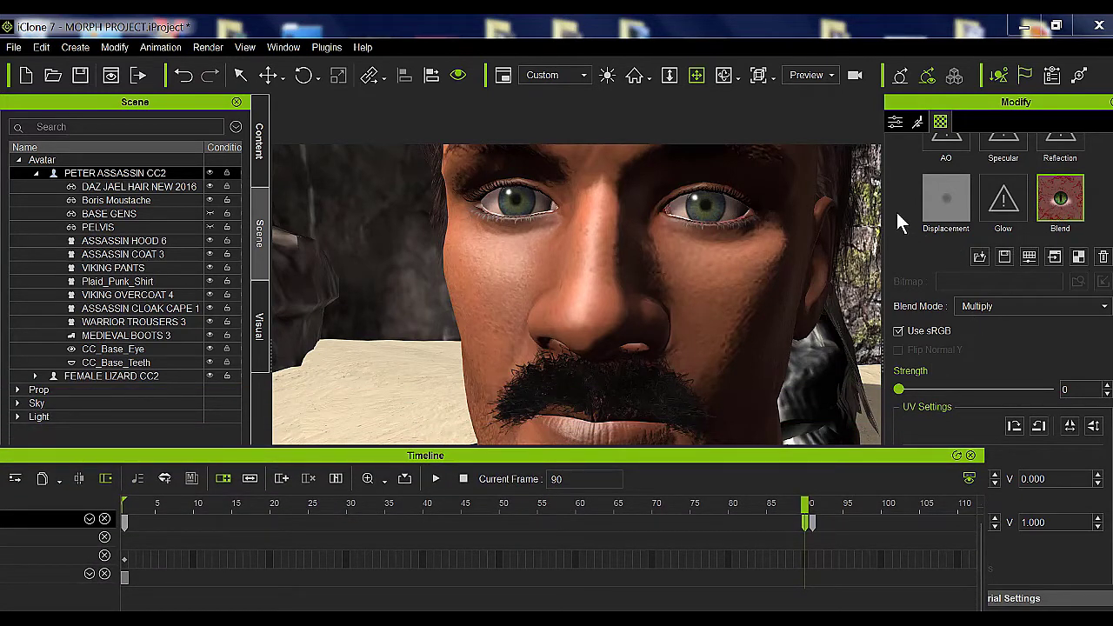
- Review the Cornea material's Diffuse and Blend texture strengths at frame 90
scroll(908, 218, "up", 1)
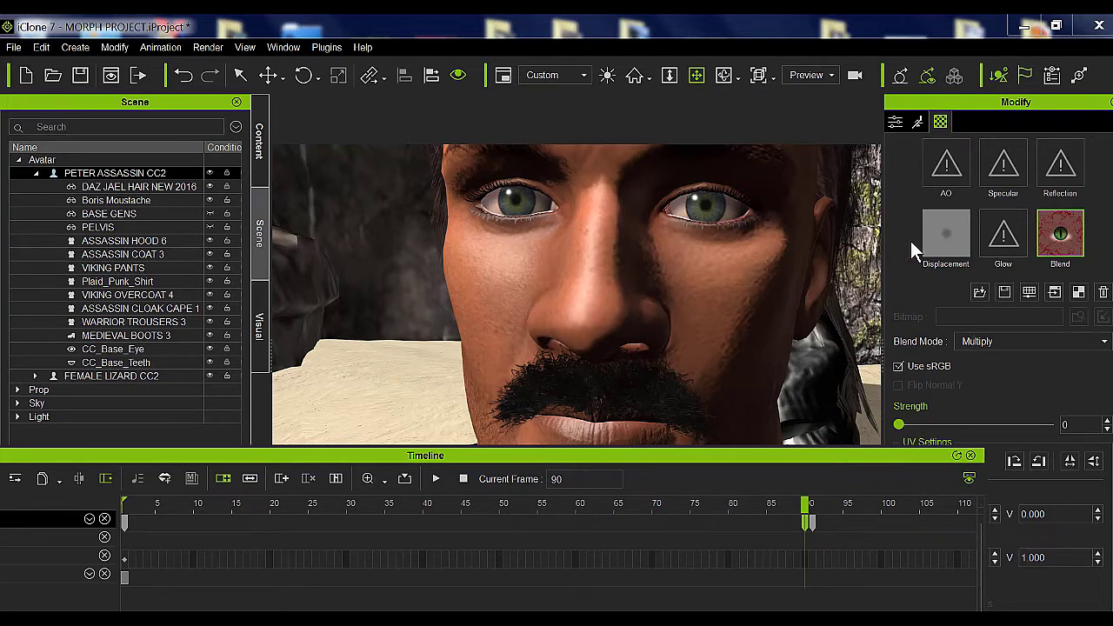
scroll(911, 240, "up", 1)
scroll(912, 322, "down", 1)
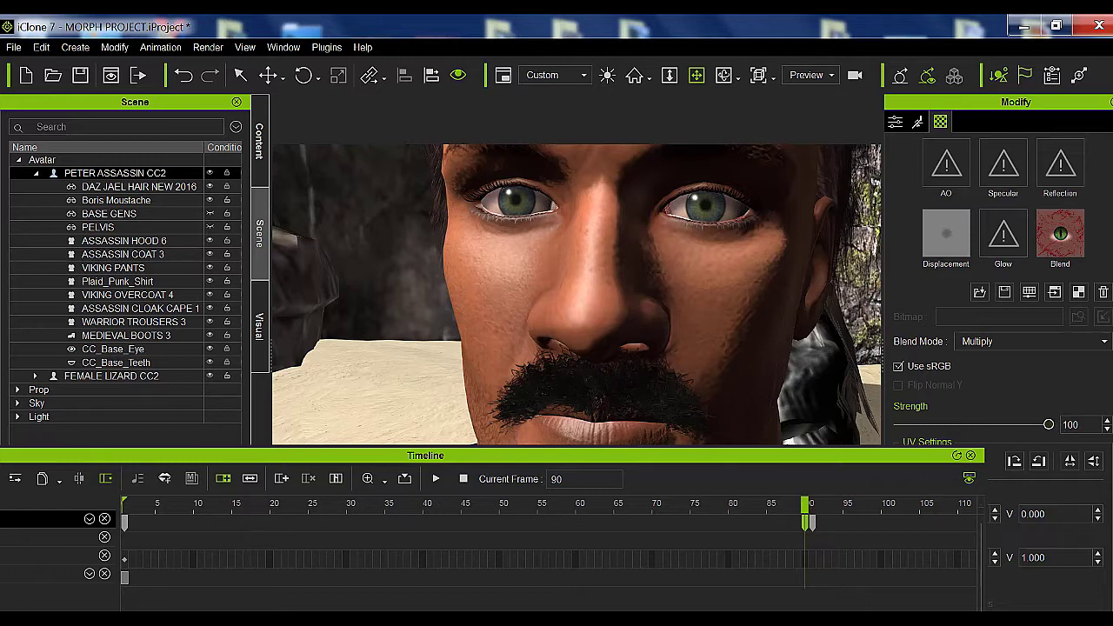
scroll(947, 265, "up", 5)
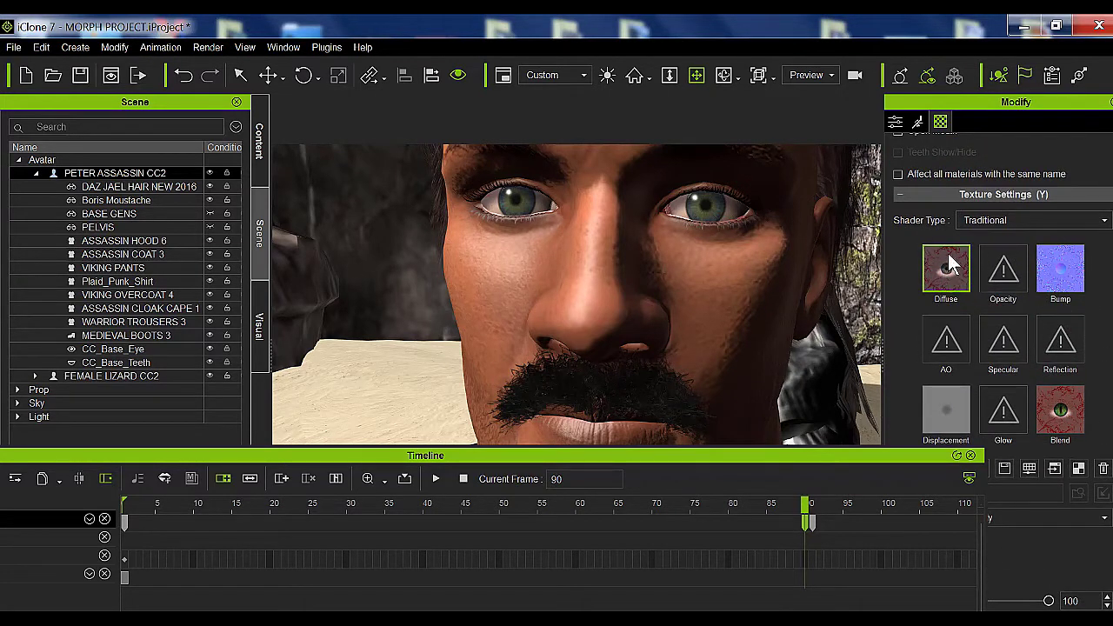
double_click(944, 274)
scroll(1059, 348, "down", 3)
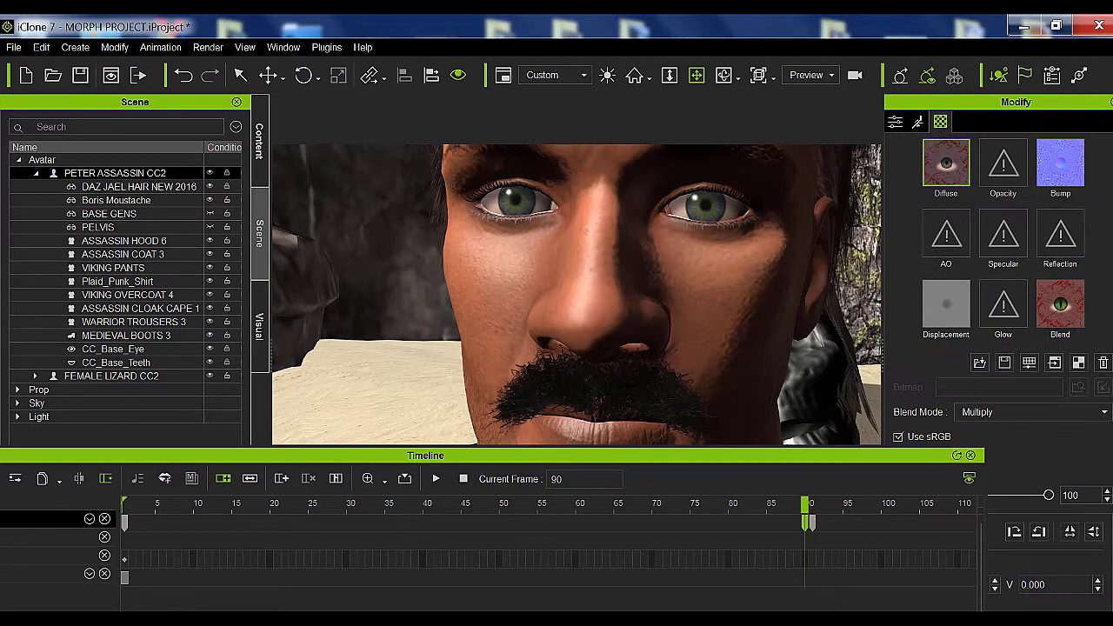
scroll(1059, 402, "down", 1)
left_click(1070, 269)
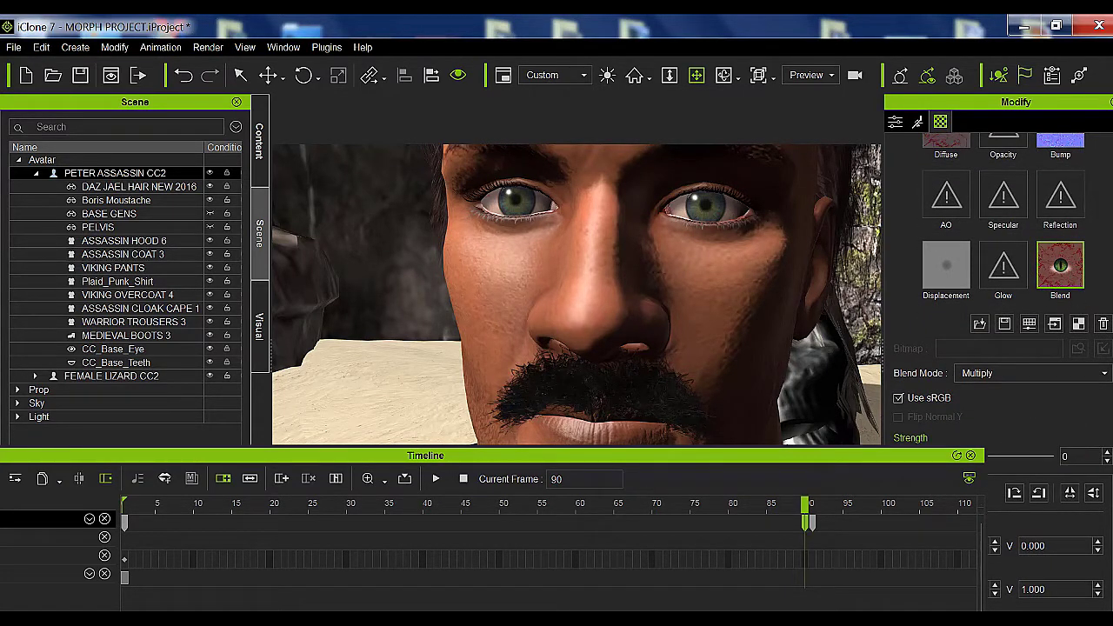
scroll(1000, 348, "down", 2)
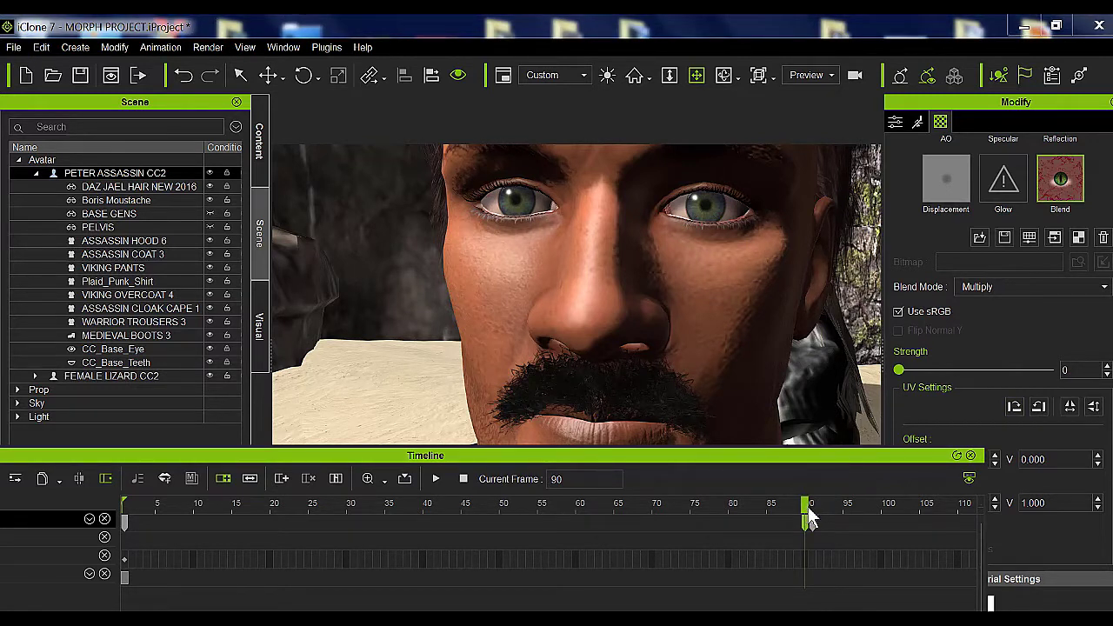
- Go to frame 91 and review the Cornea material's Diffuse and Blend texture strengths
left_click_drag(809, 519, 813, 520)
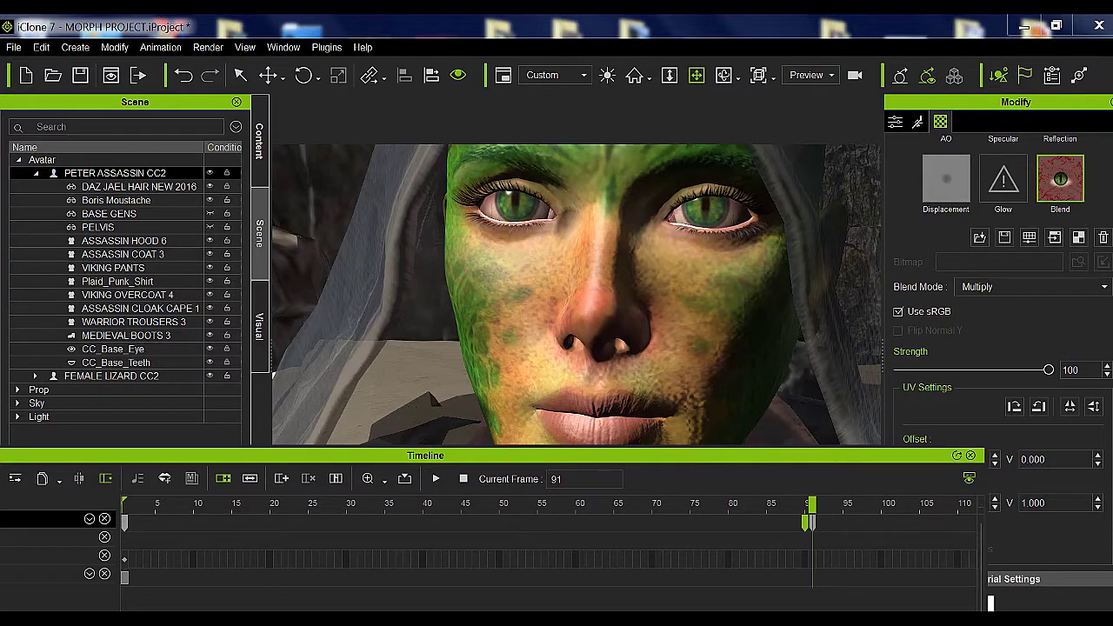
scroll(975, 191, "up", 3)
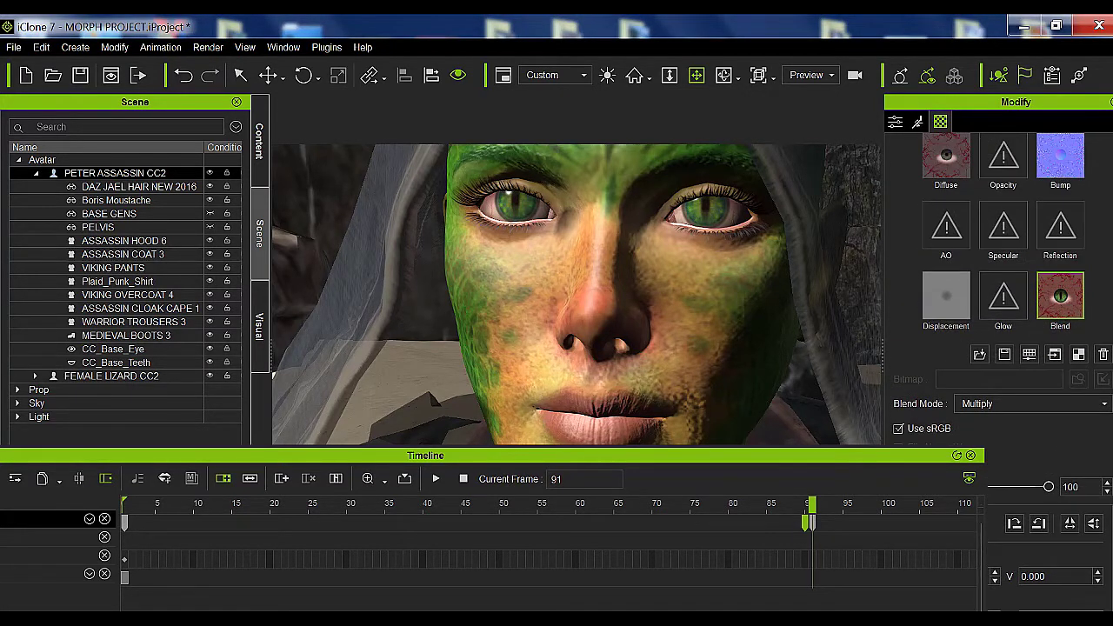
left_click(967, 169)
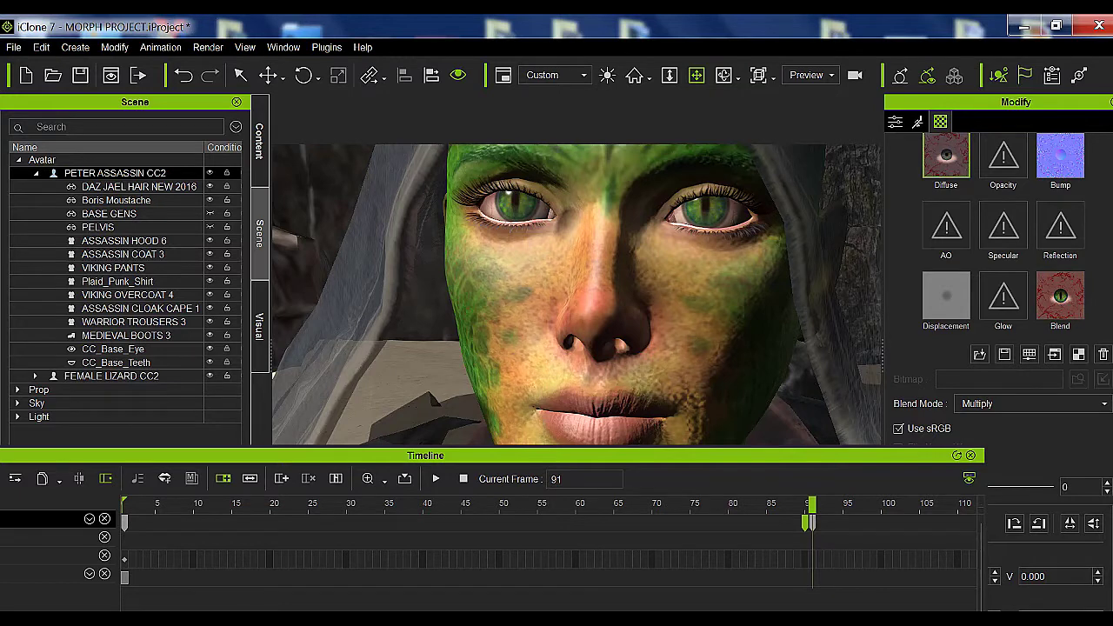
scroll(941, 334, "down", 3)
left_click(1071, 167)
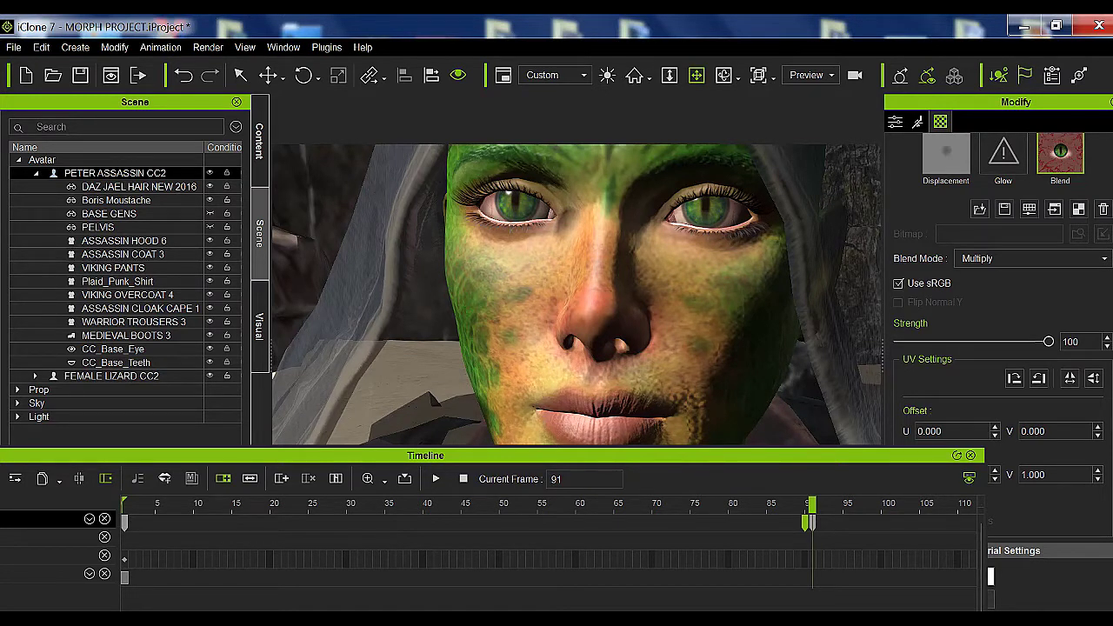
scroll(1034, 350, "down", 5)
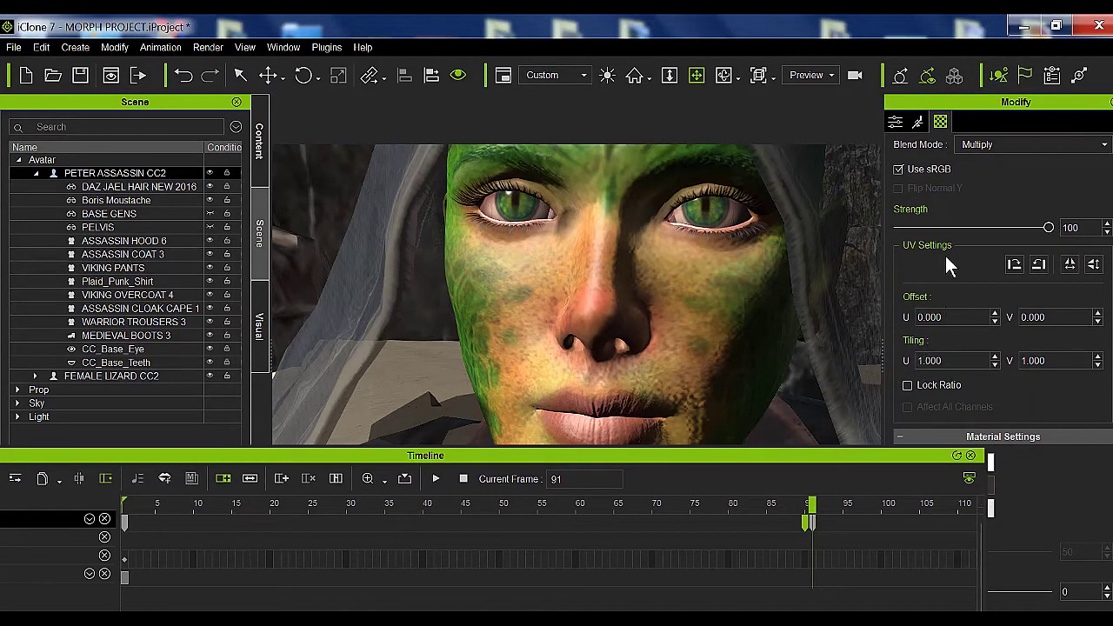
- Disable Use sRGB for the Cornea's Blend texture to preview its effect on the eyes, and enable it again
left_click(897, 170)
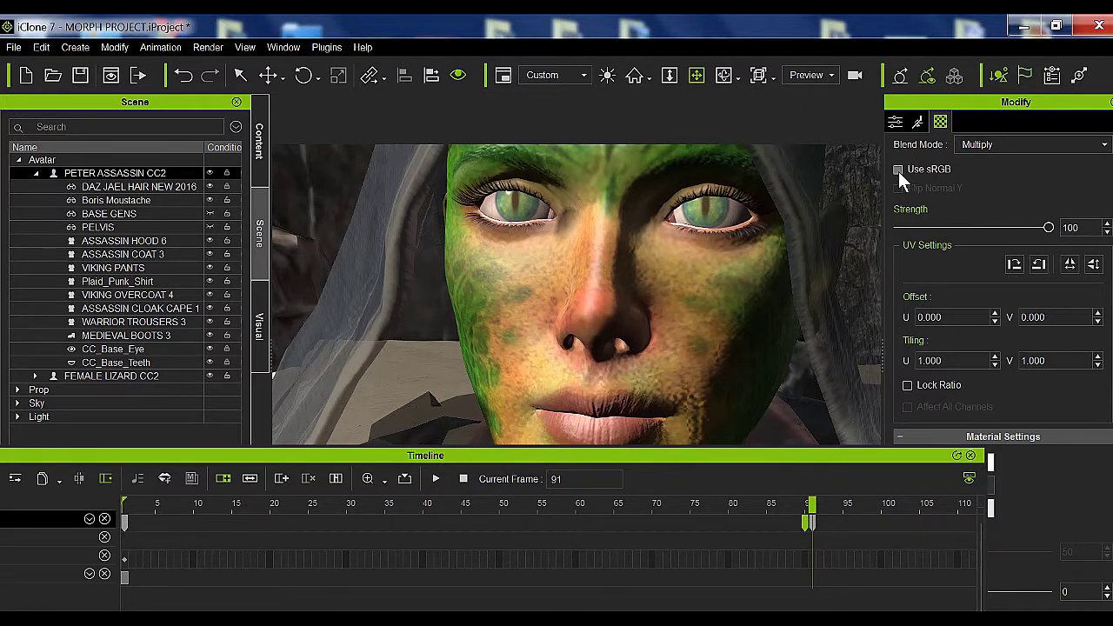
left_click(898, 170)
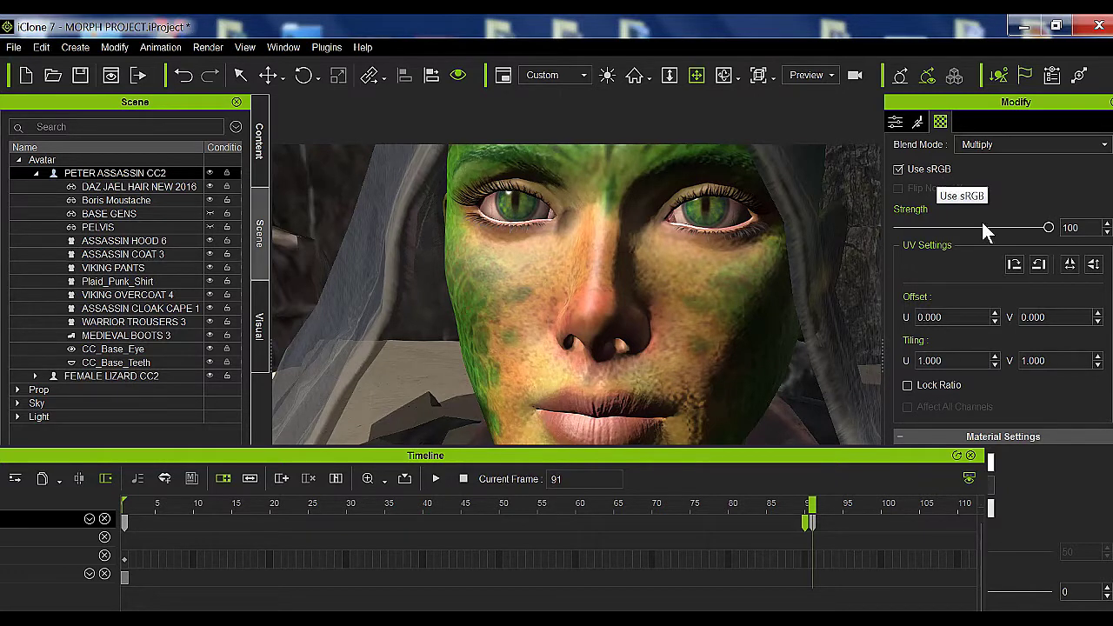
scroll(1002, 348, "down", 2)
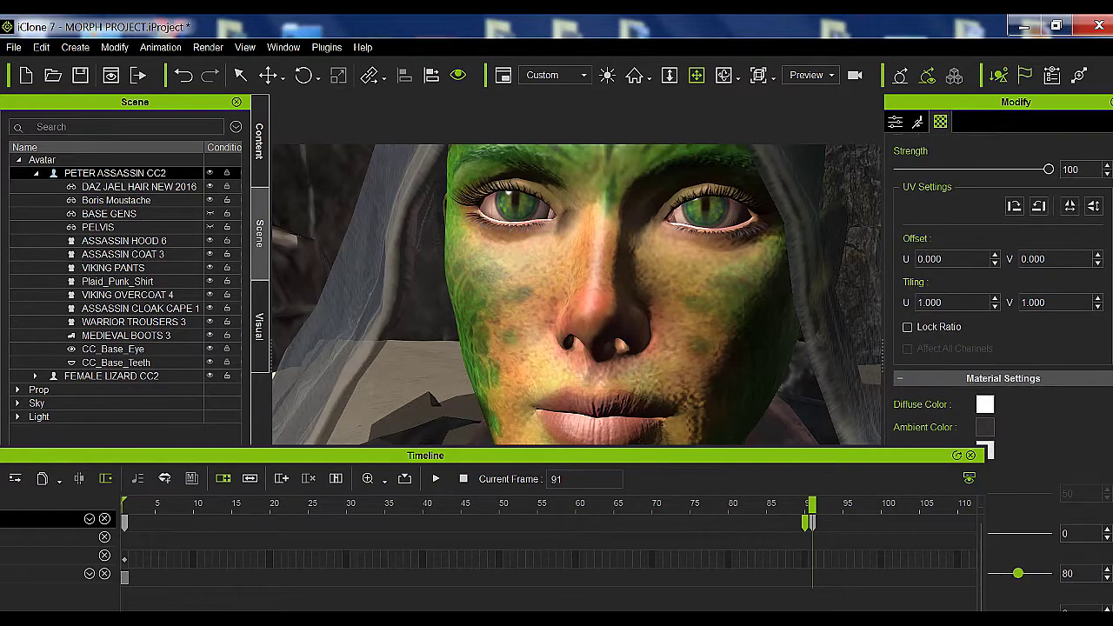
scroll(1002, 348, "up", 3)
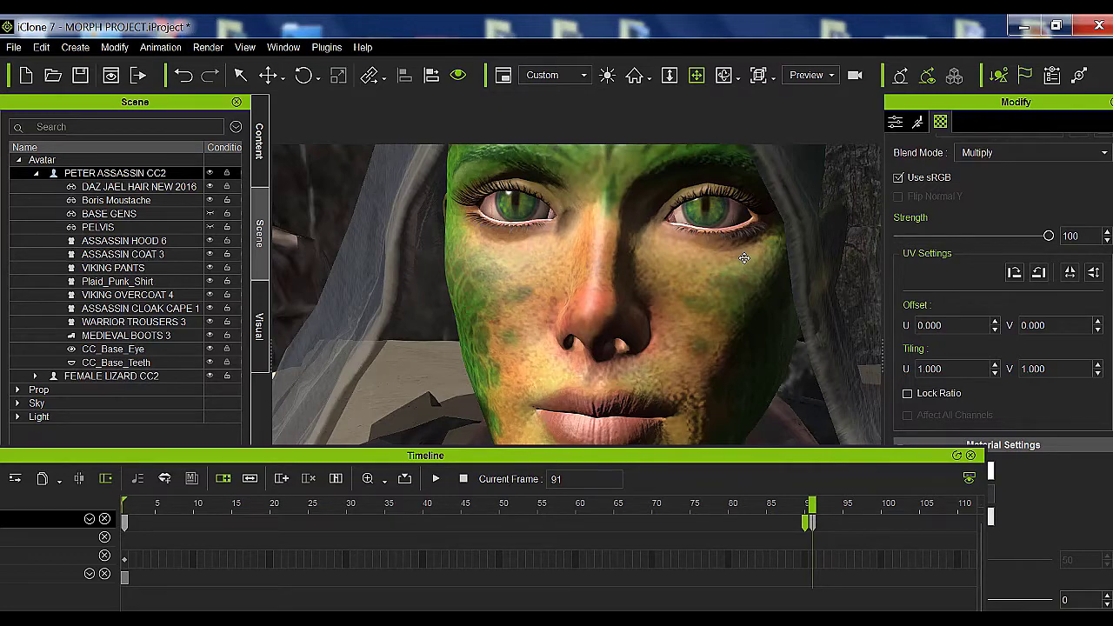
- Inspect the morphed avatar's body and clothing at frame 91
scroll(657, 289, "down", 6)
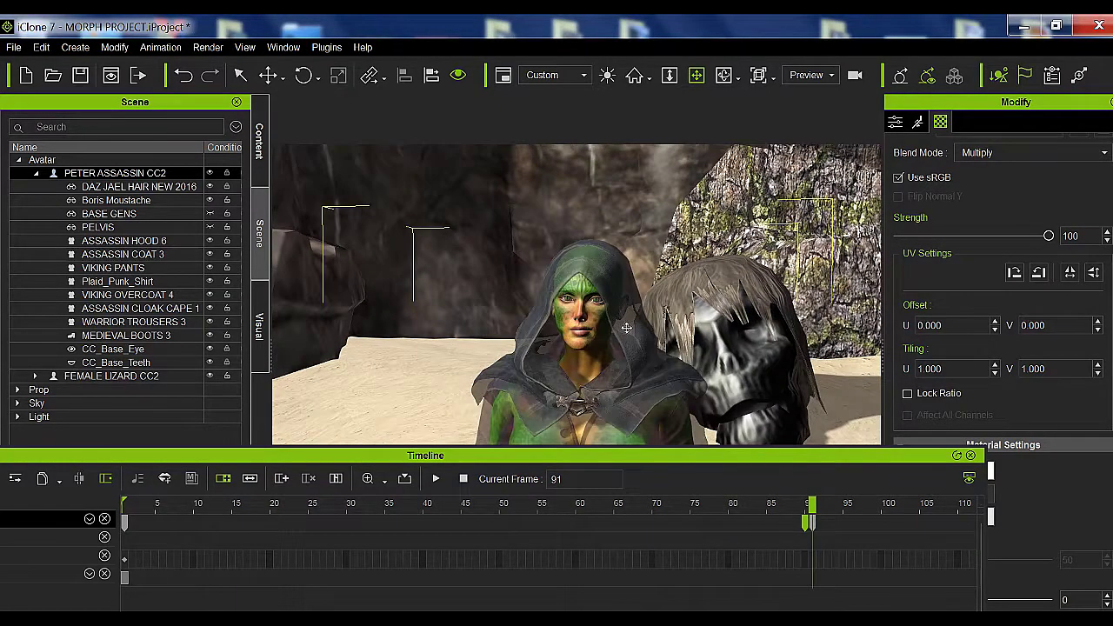
middle_click_drag(626, 327, 629, 229)
scroll(643, 228, "down", 3)
scroll(657, 225, "up", 3)
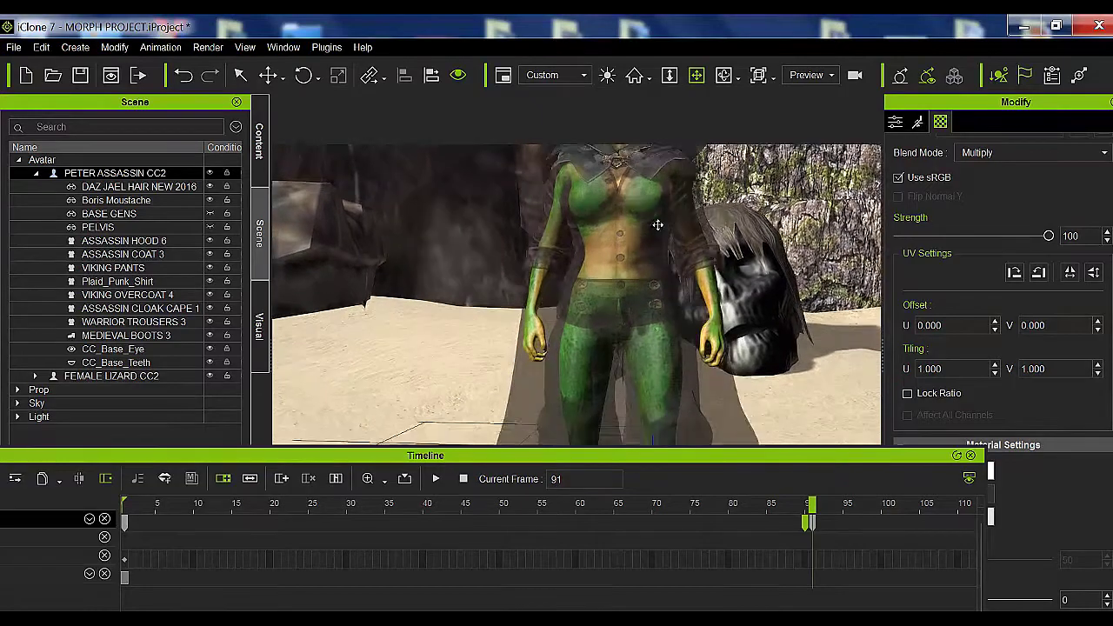
scroll(654, 248, "down", 4)
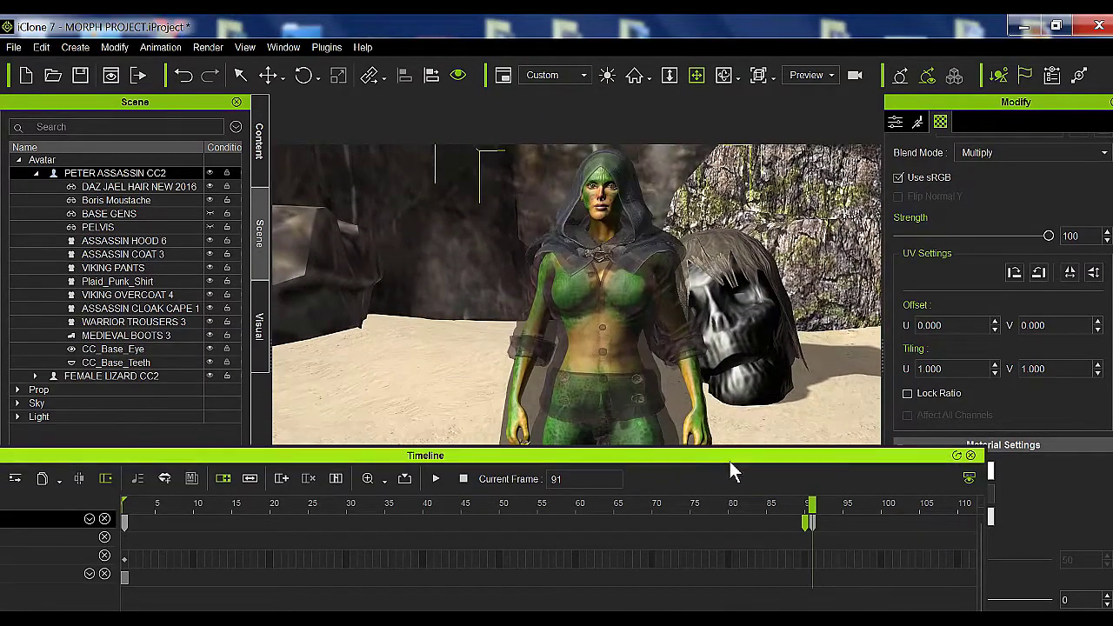
- Find the avatar's Morph tools in the motion settings and open the Morph Animator at frame 91
left_click_drag(781, 459, 791, 365)
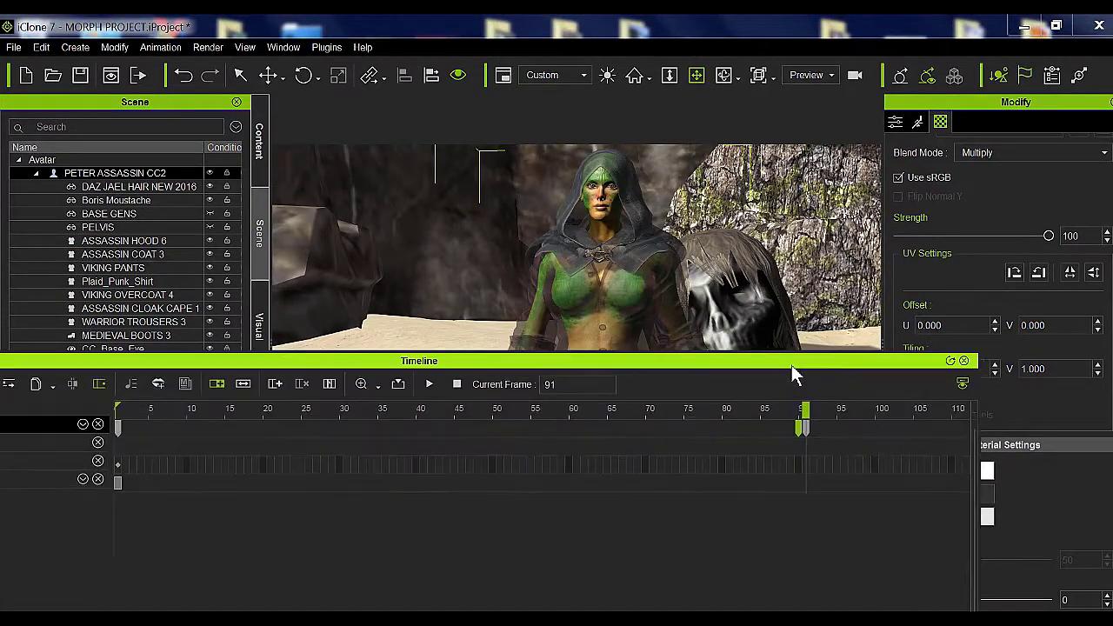
left_click(918, 119)
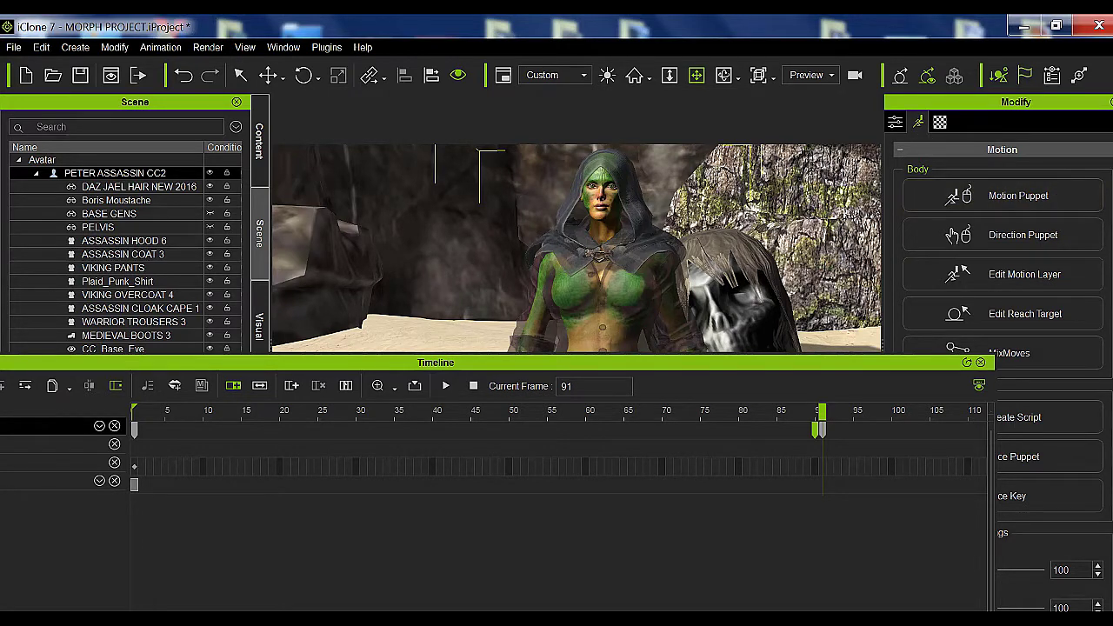
scroll(937, 346, "down", 6)
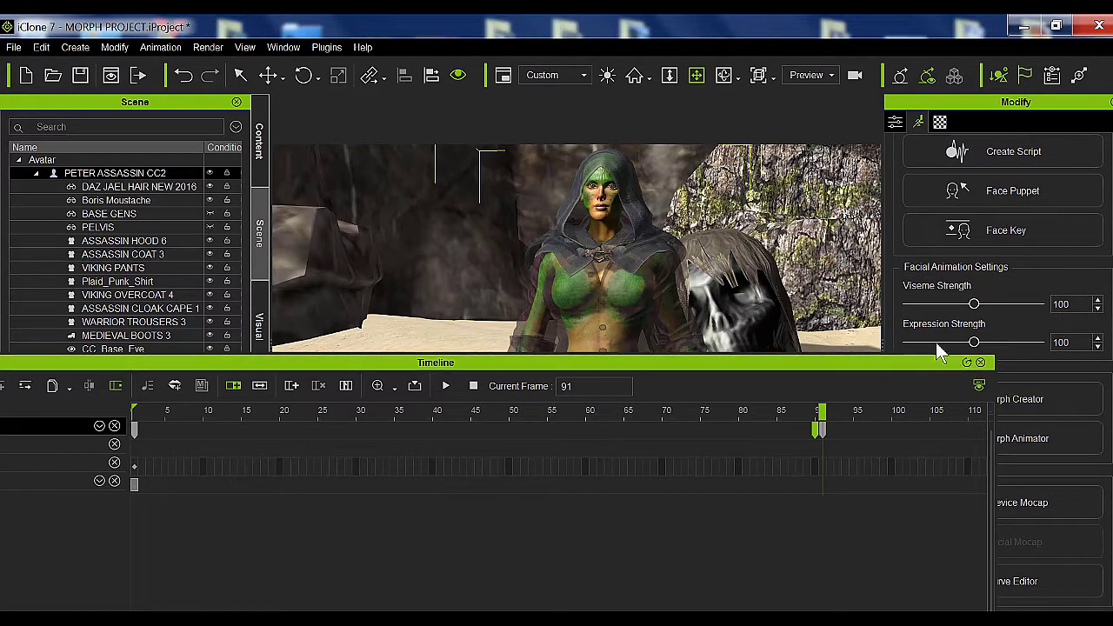
left_click_drag(913, 364, 790, 464)
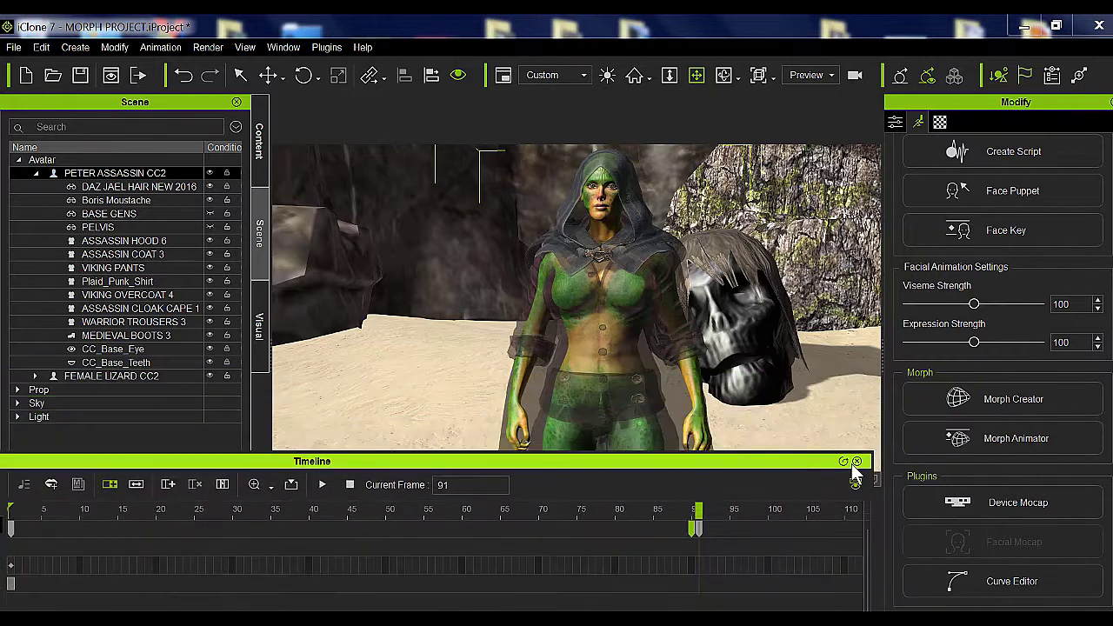
left_click(1013, 397)
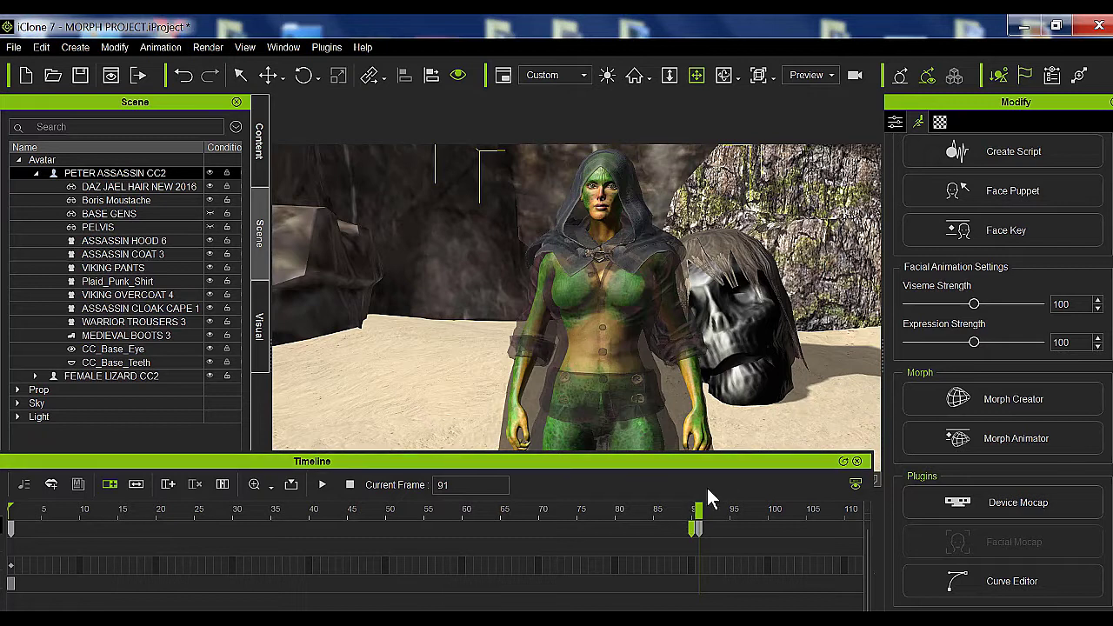
left_click(1039, 438)
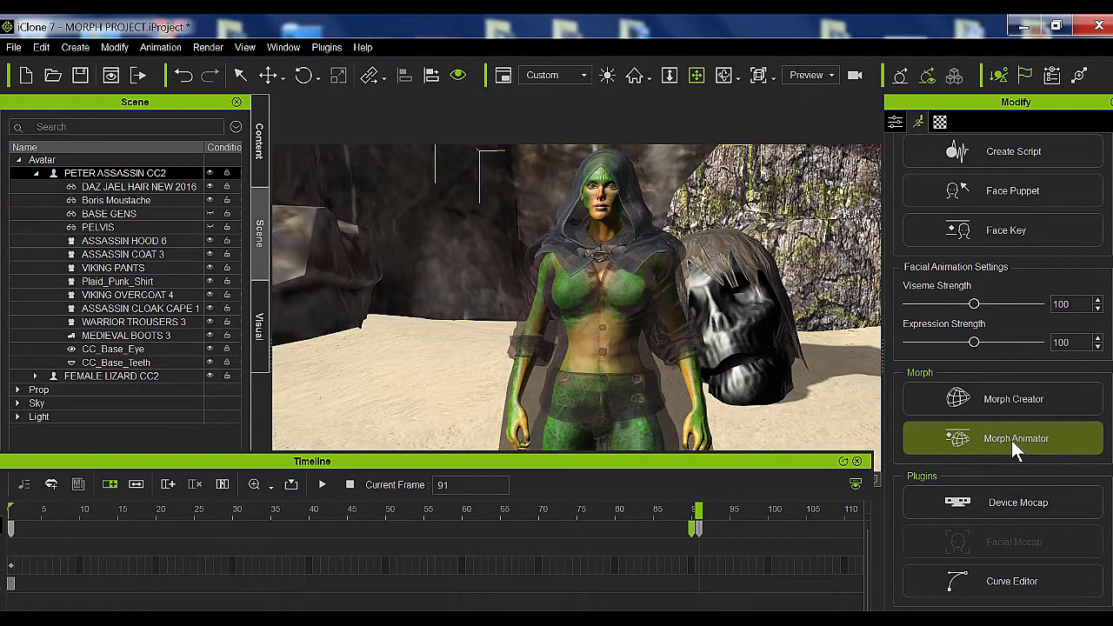
- Switch to iClone Morph Creator and cancel discarding its current project
mouse_move(623, 625)
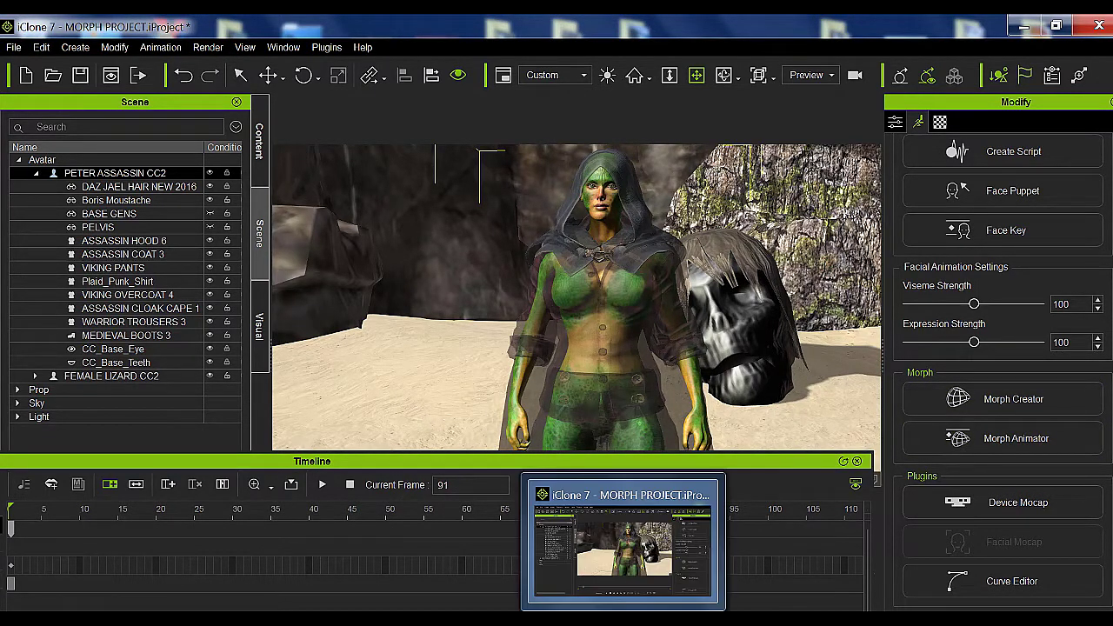
mouse_move(578, 625)
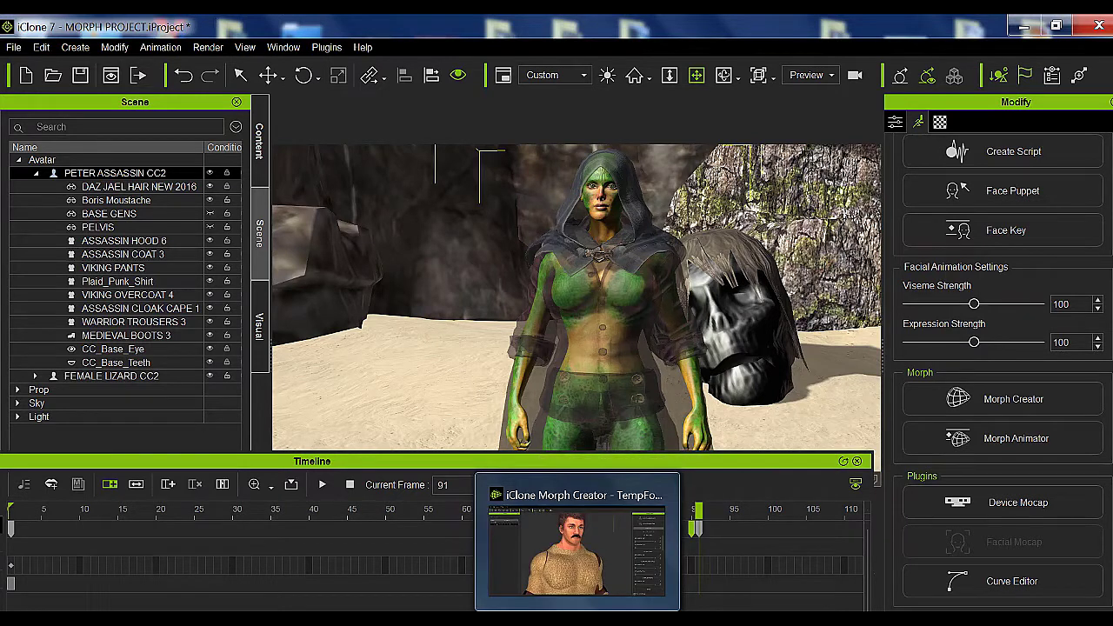
left_click(577, 625)
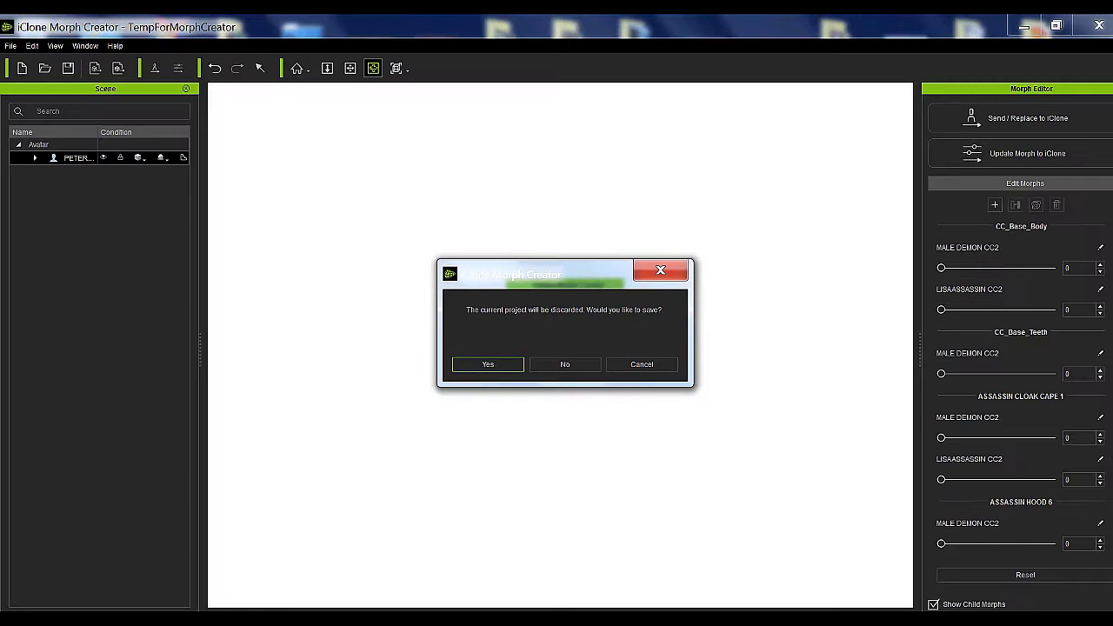
left_click(634, 364)
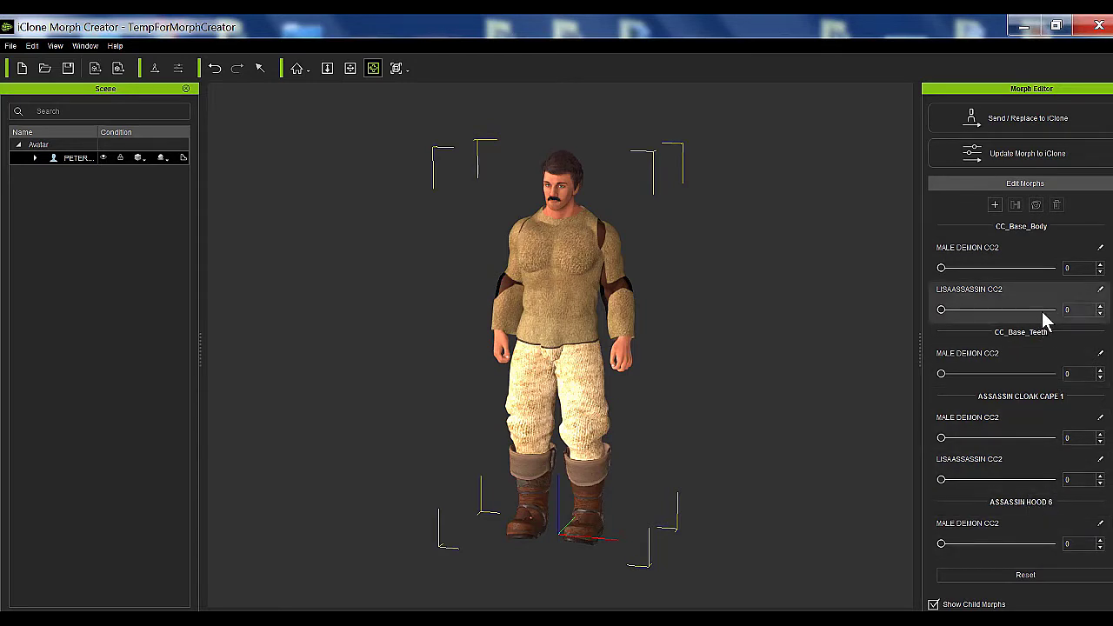
- Choose FEMALE LIZARD CC2.iAvatar as the source for a new morph and cancel the import
left_click(996, 206)
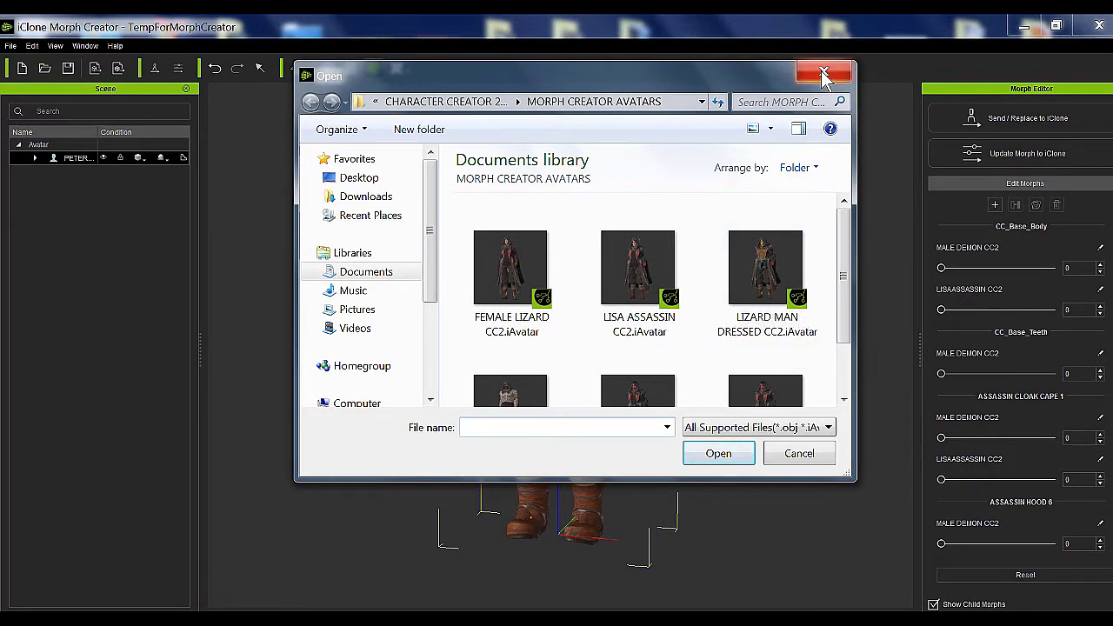
left_click(527, 287)
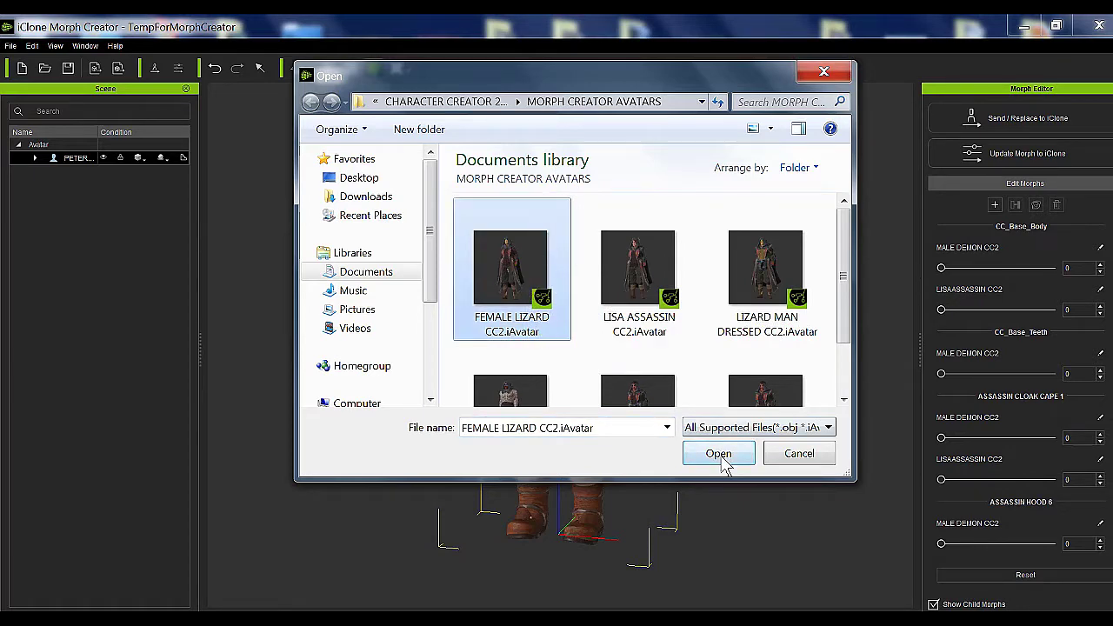
left_click(824, 77)
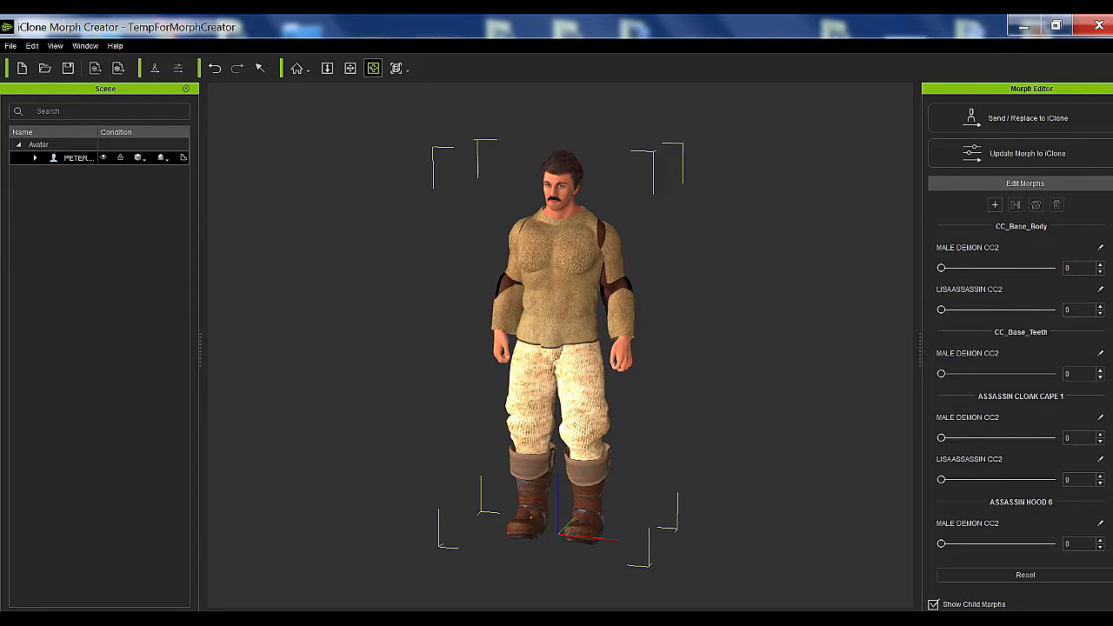
- Examine the MALE DEMON CC2 and LISAASSASSIN CC2 morphs listed for the avatar's body, teeth and each clothing item
scroll(1021, 392, "down", 1)
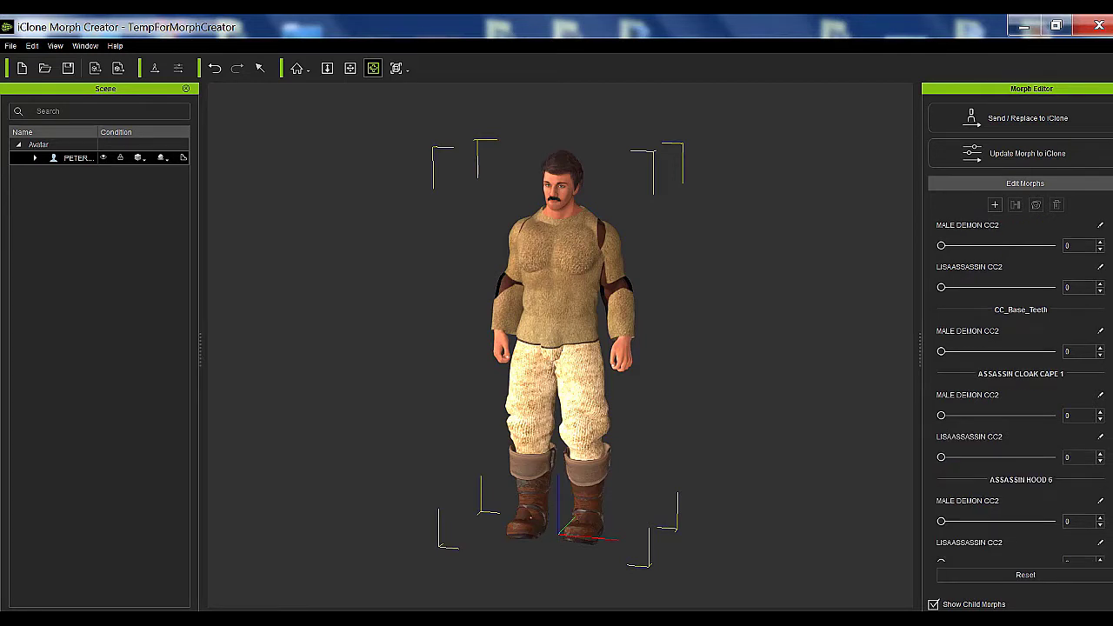
scroll(1063, 303, "down", 2)
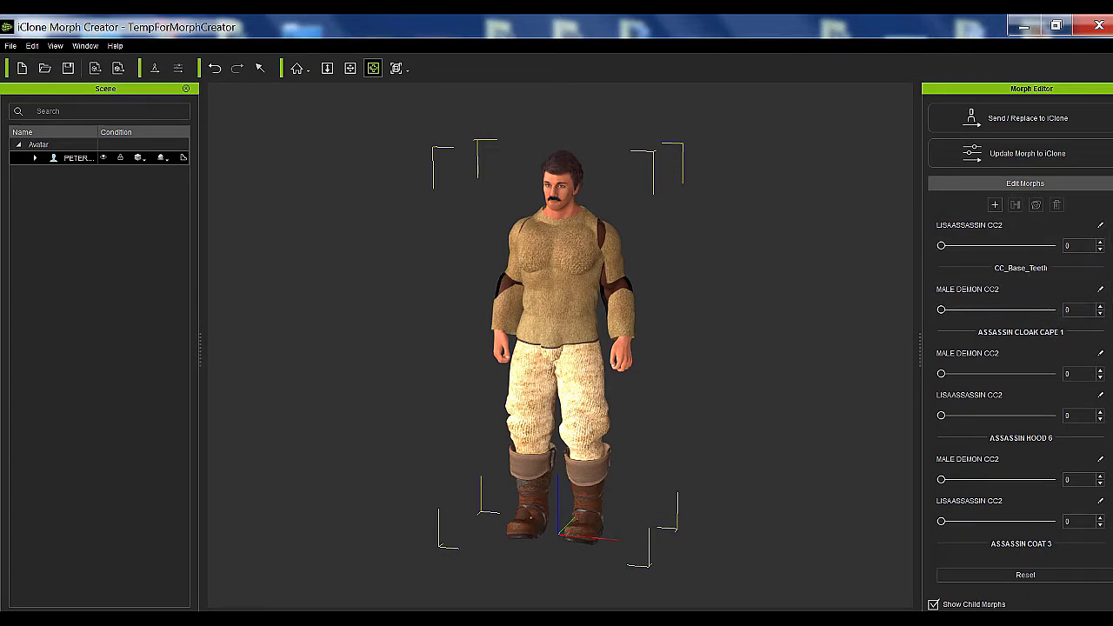
scroll(1096, 331, "down", 1)
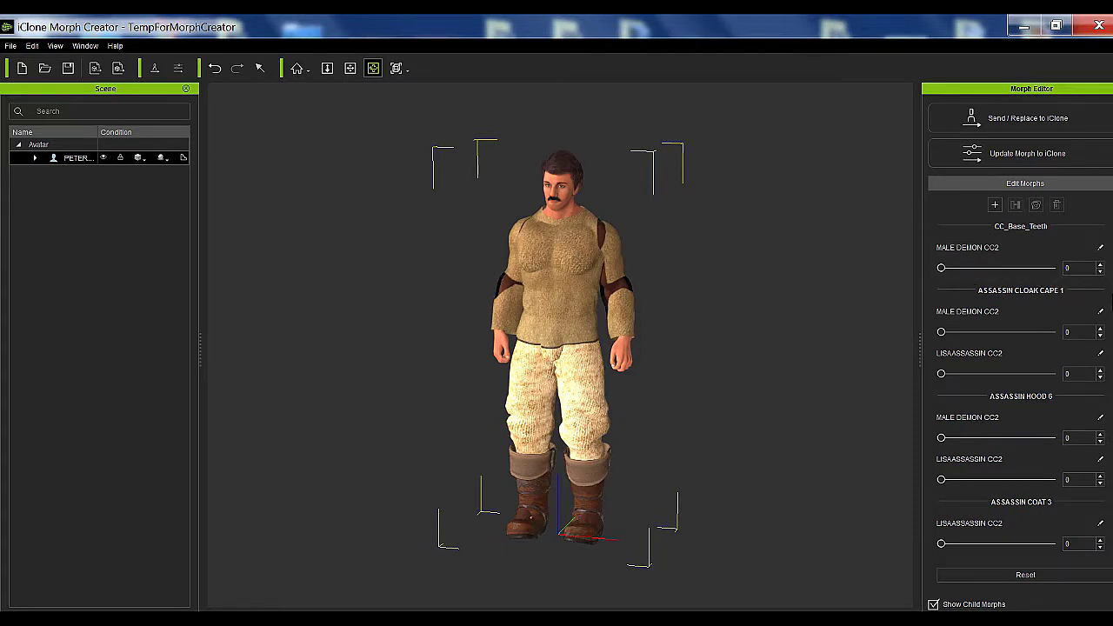
scroll(1017, 392, "up", 1)
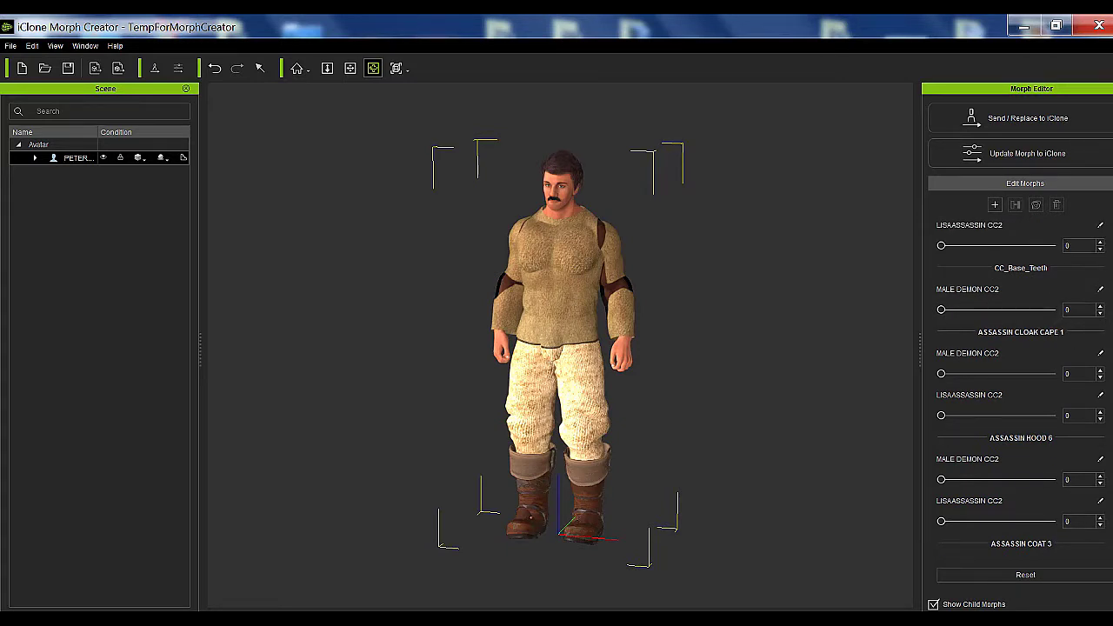
scroll(1017, 392, "down", 1)
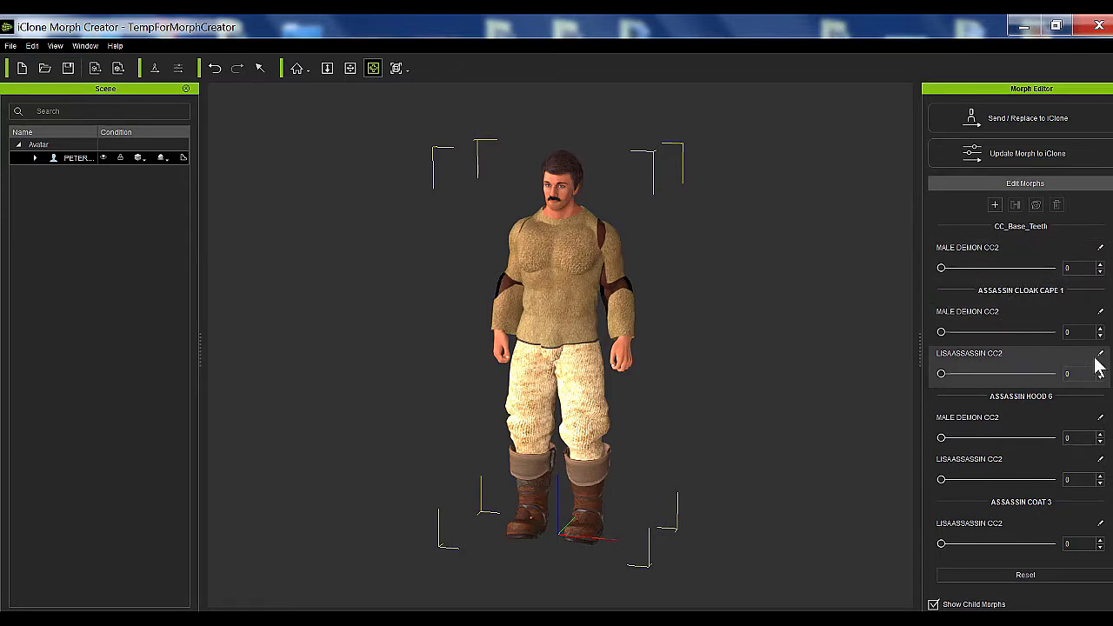
scroll(1021, 391, "down", 3)
scroll(1021, 392, "down", 8)
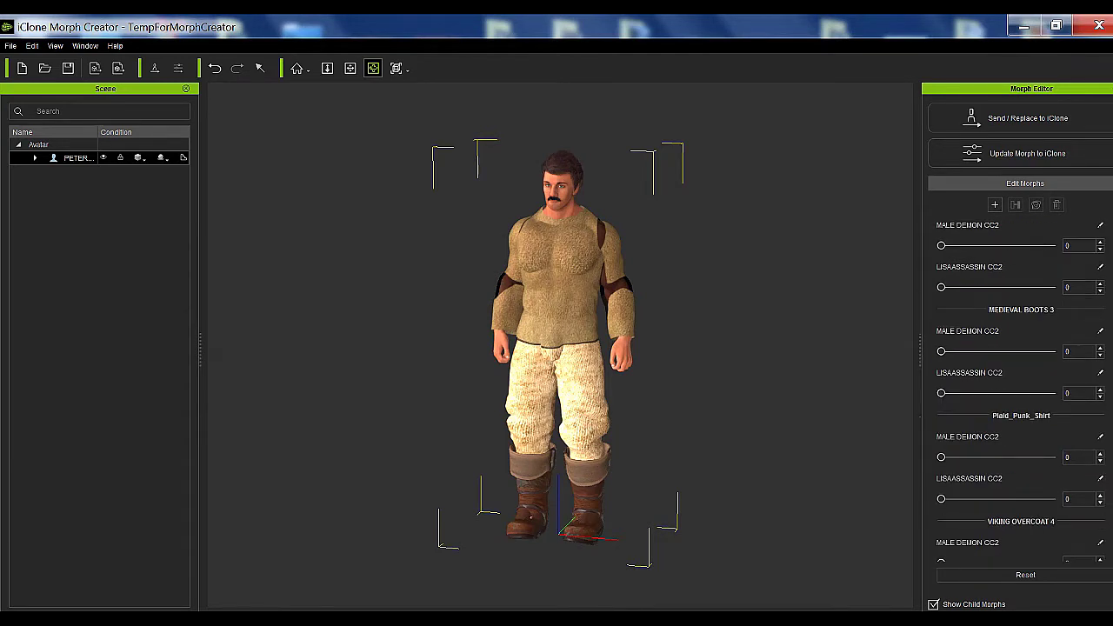
scroll(1021, 391, "down", 2)
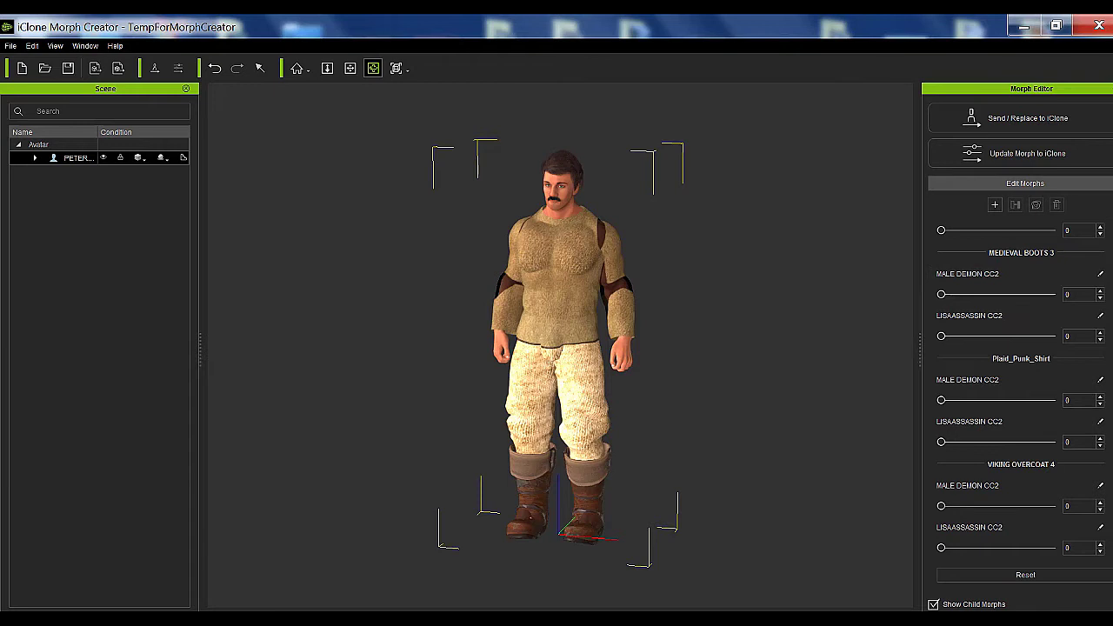
scroll(1021, 391, "up", 5)
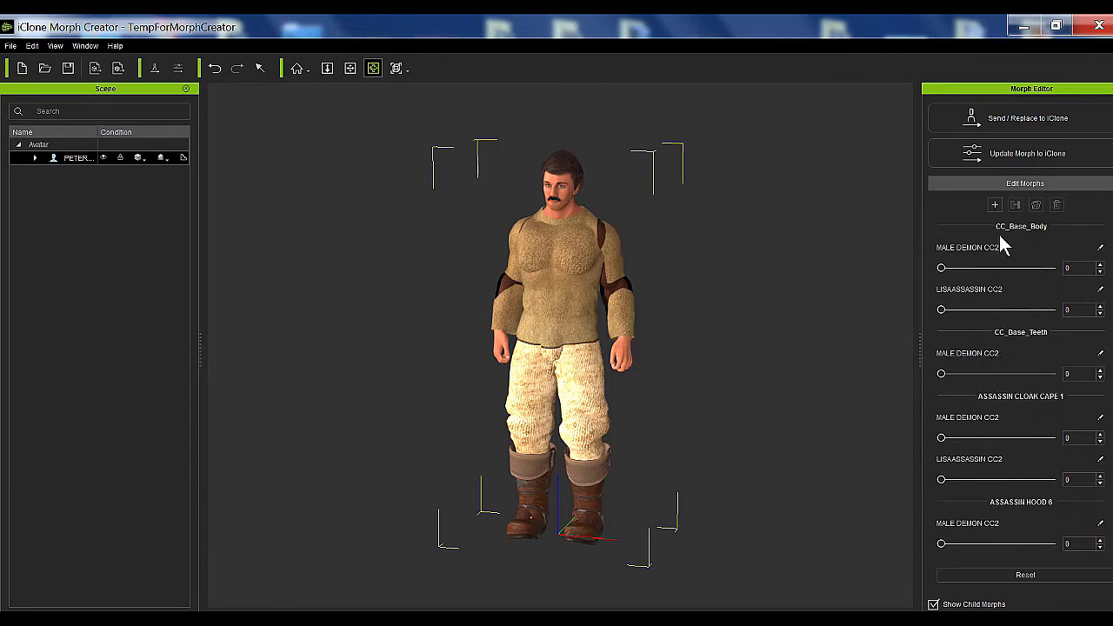
- Switch back to iClone and open the Morph Animator for the assassin avatar, placing its window clear of the timeline
left_click(1026, 153)
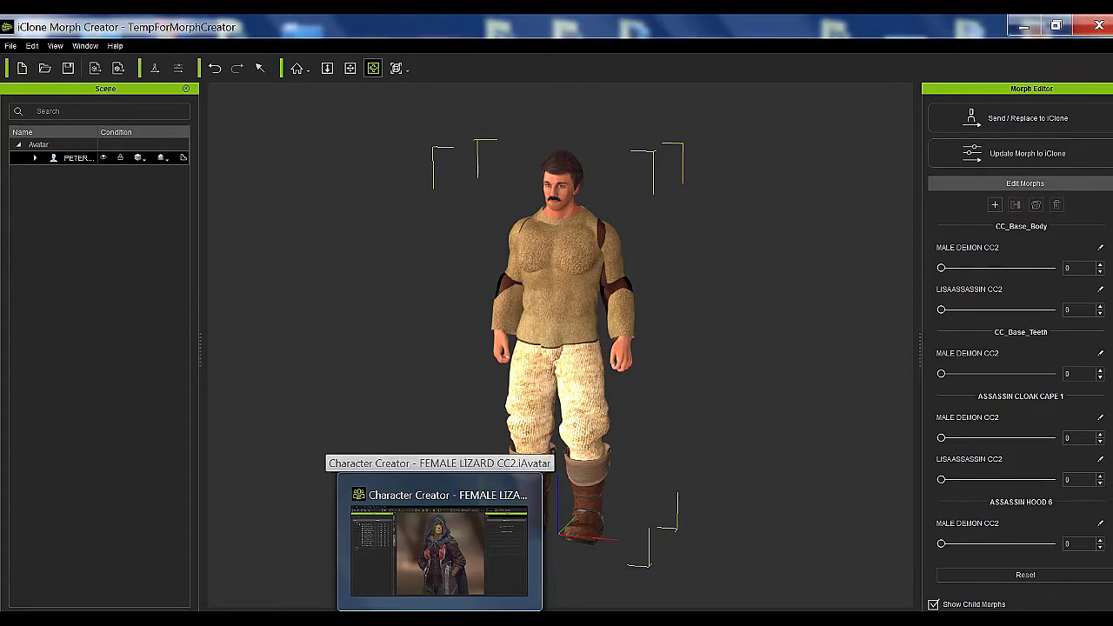
mouse_move(576, 619)
left_click(690, 556)
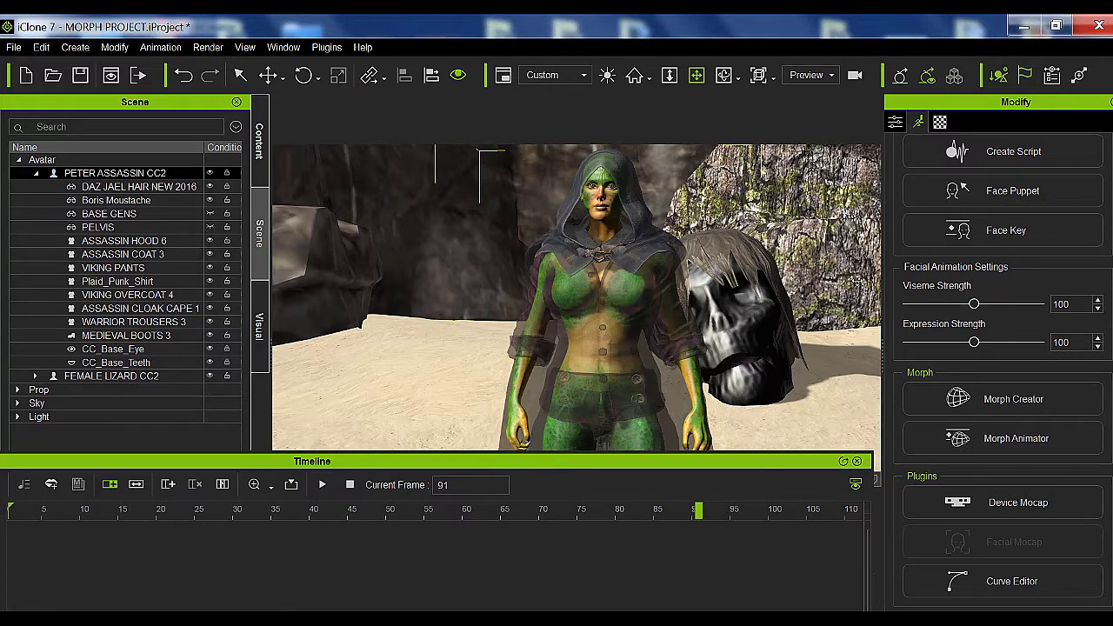
left_click(1026, 440)
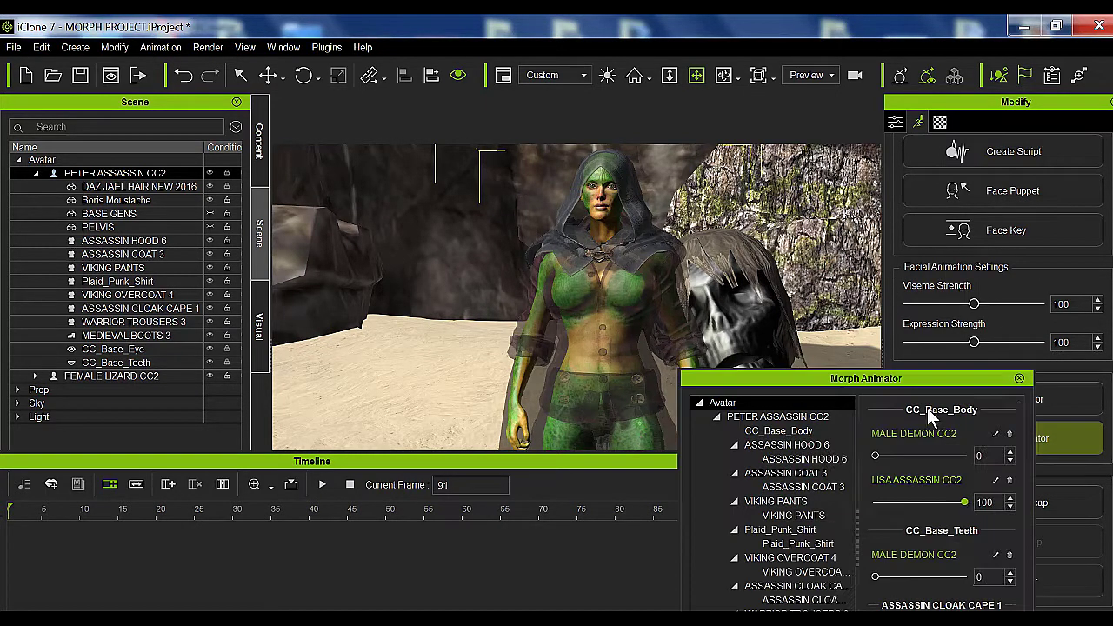
left_click_drag(828, 383, 567, 100)
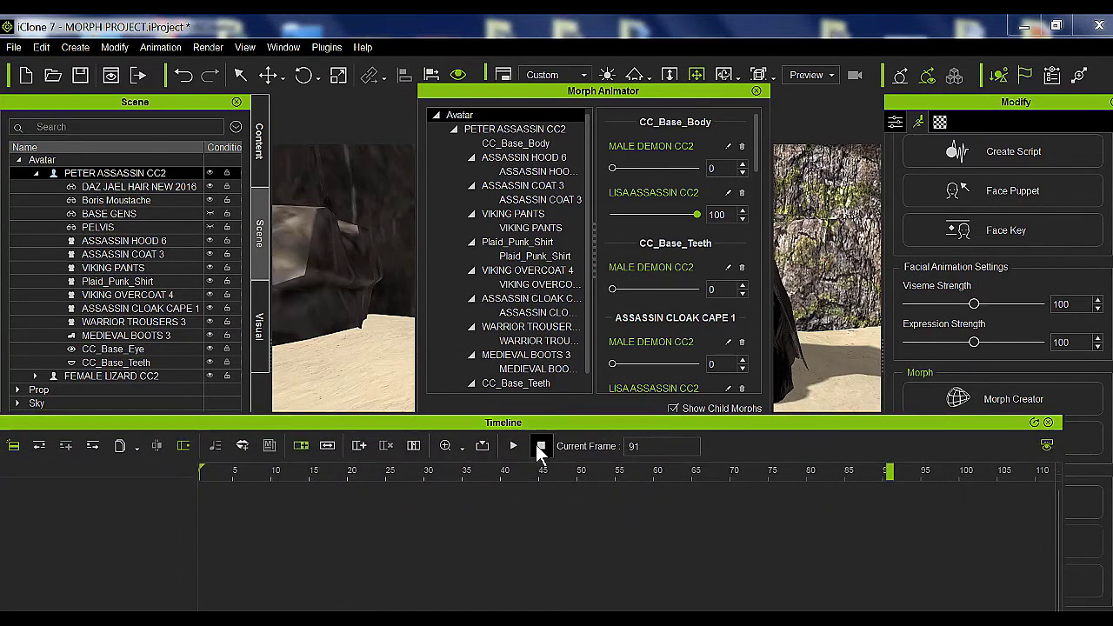
- Go to frame 1 and keep CC_Base_Body's LISA ASSASSIN CC2 morph at 0 for the male avatar
left_click(542, 443)
left_click(150, 176)
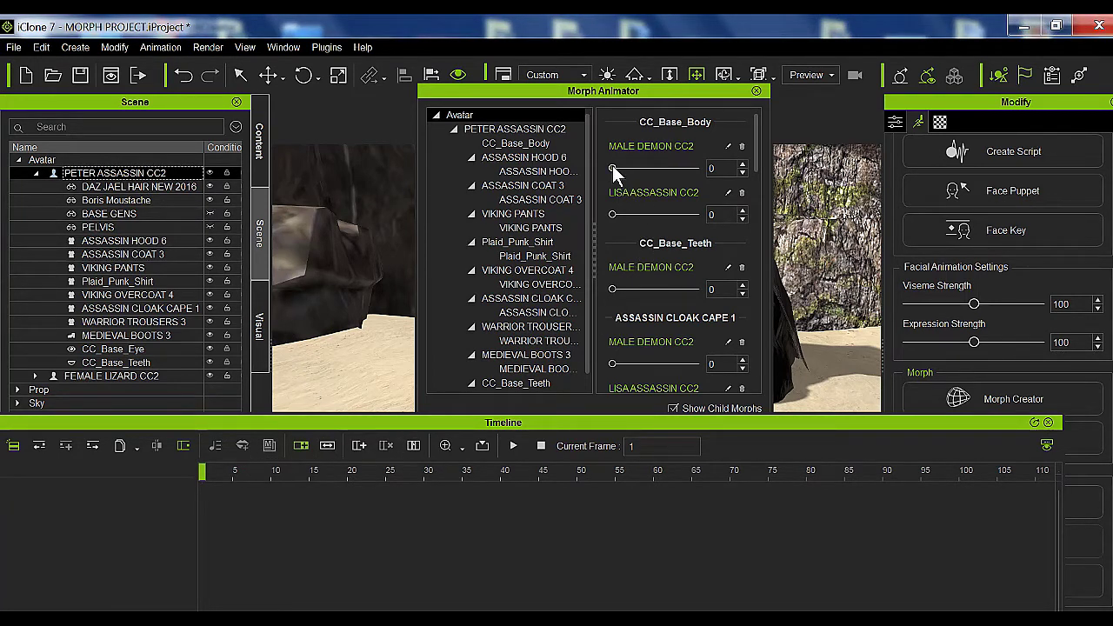
left_click(757, 152)
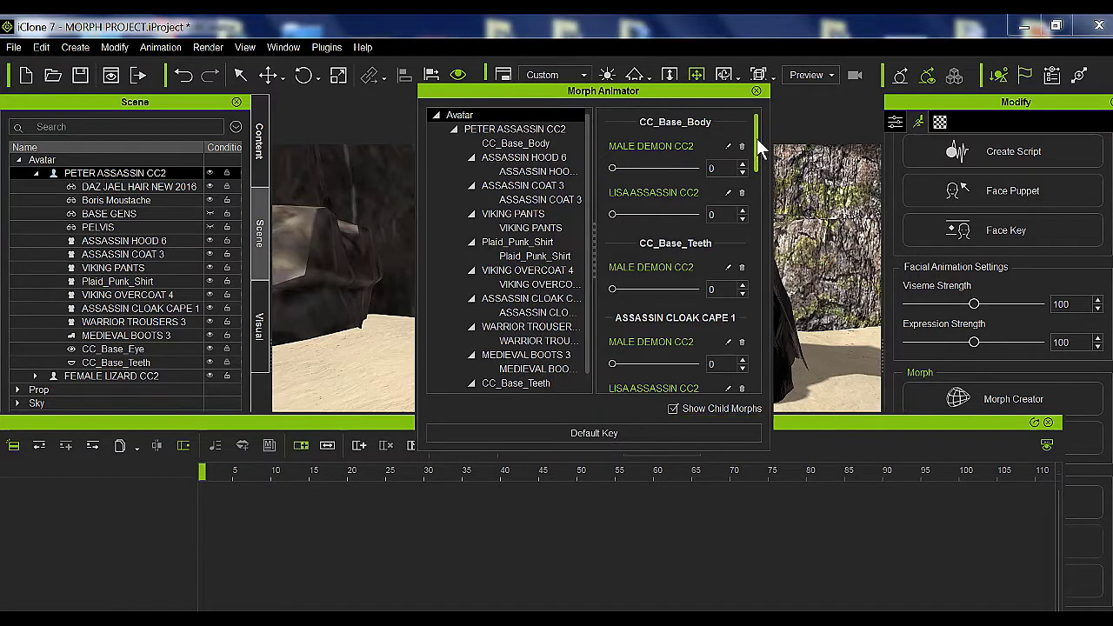
left_click_drag(613, 215, 524, 212)
- Move the timeline up and show the PETER ASSASSIN CC2 avatar's tracks in it
left_click_drag(808, 422, 885, 318)
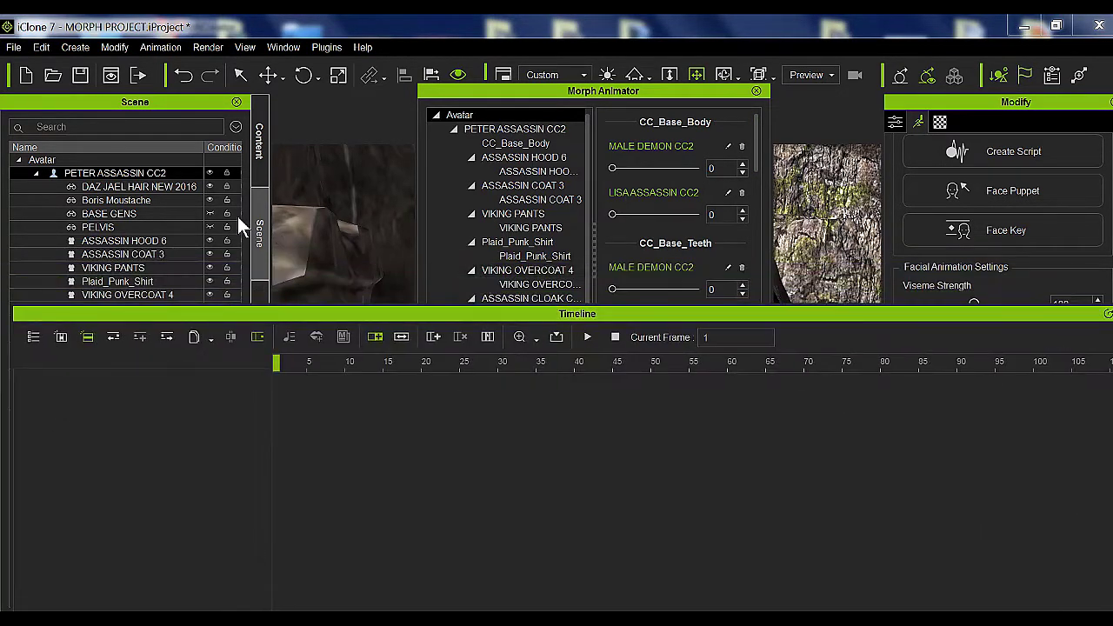
left_click(169, 174)
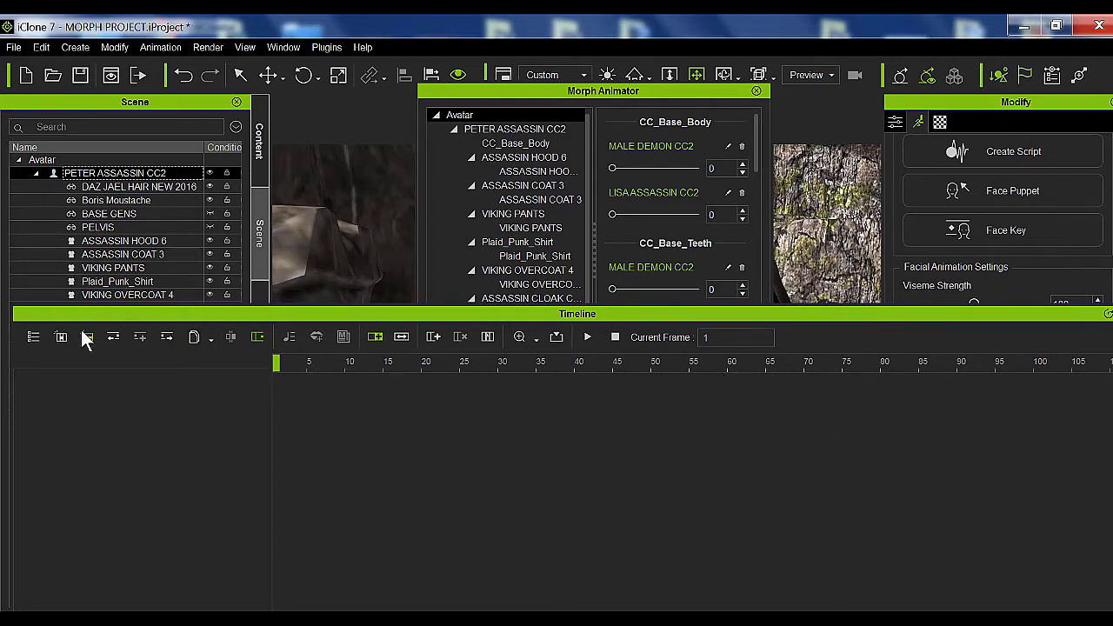
left_click(33, 337)
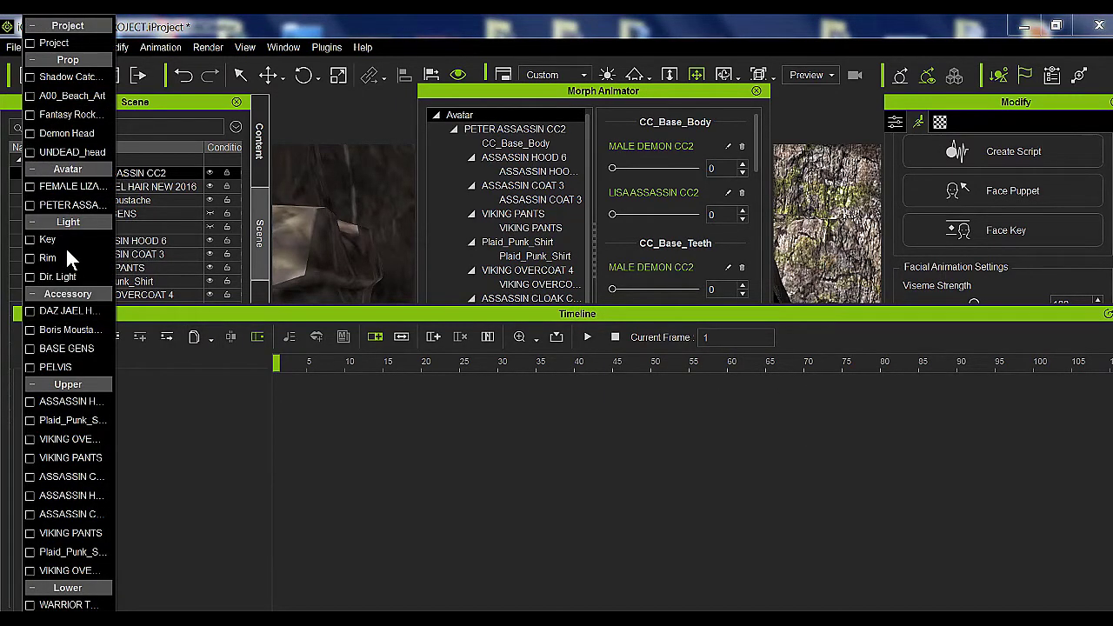
left_click(30, 205)
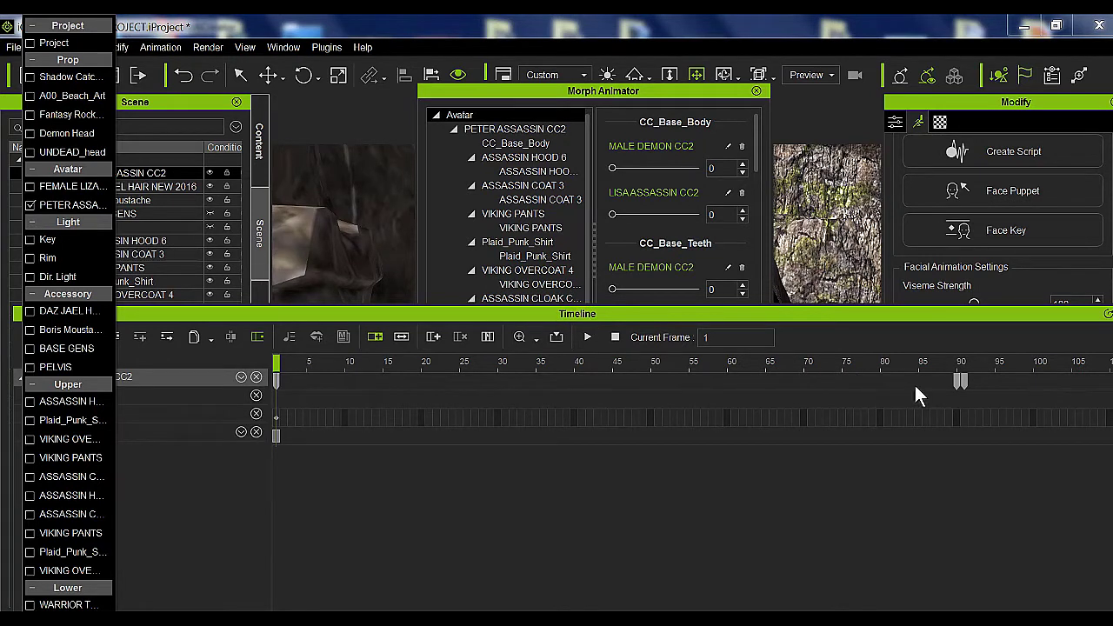
- Go to the avatar's key at frame 90 and review its body morph values in the Morph Animator
left_click(960, 381)
left_click(960, 381)
left_click_drag(948, 314, 829, 336)
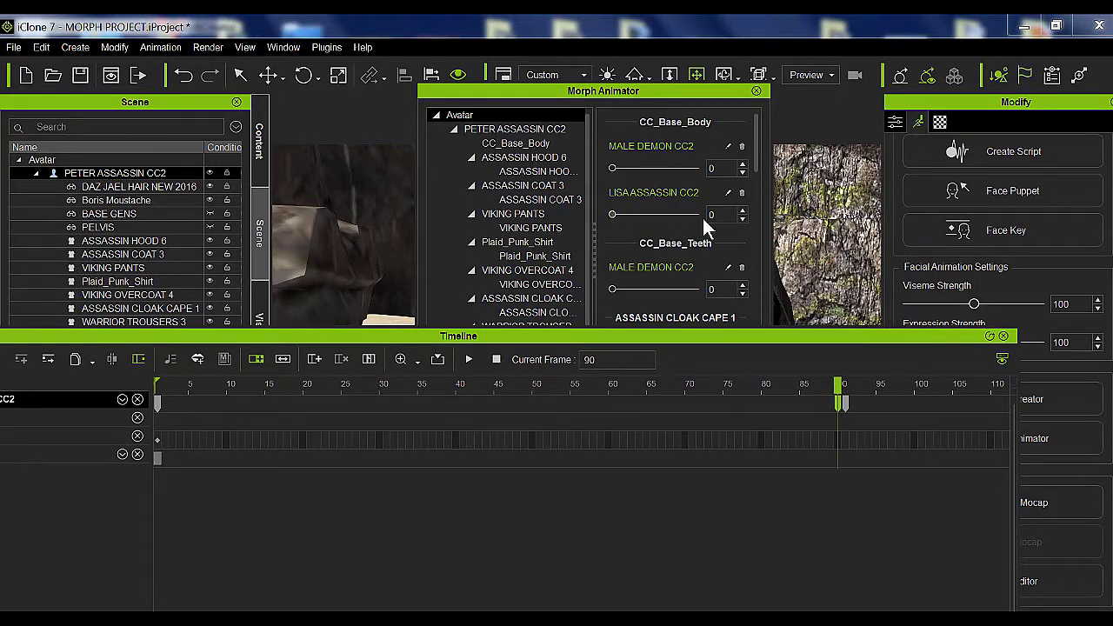
left_click_drag(759, 148, 770, 176)
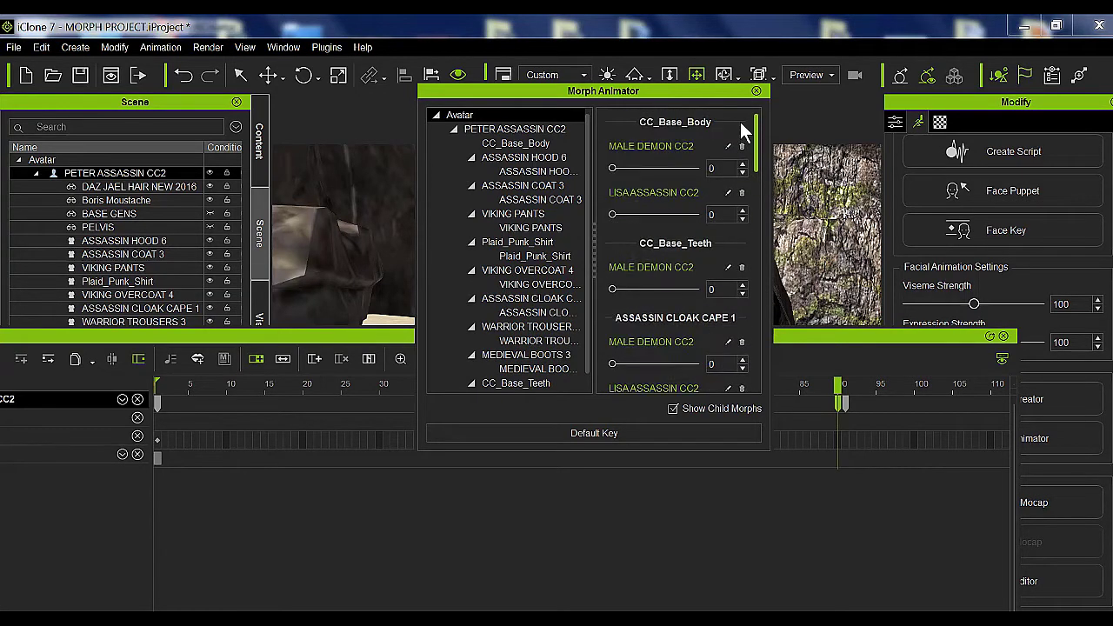
- At frame 91, try CC_Base_Body with LISA ASSASSIN CC2 at 0 and MALE DEMON CC2 at 100, and inspect the face
left_click(847, 402)
left_click(847, 402)
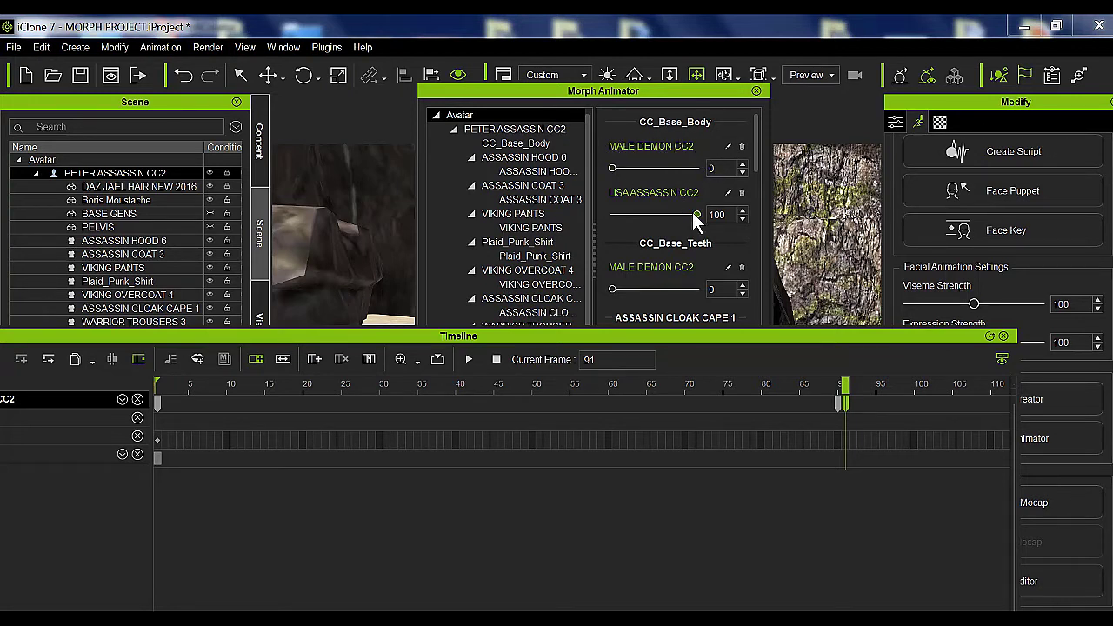
left_click_drag(696, 214, 599, 222)
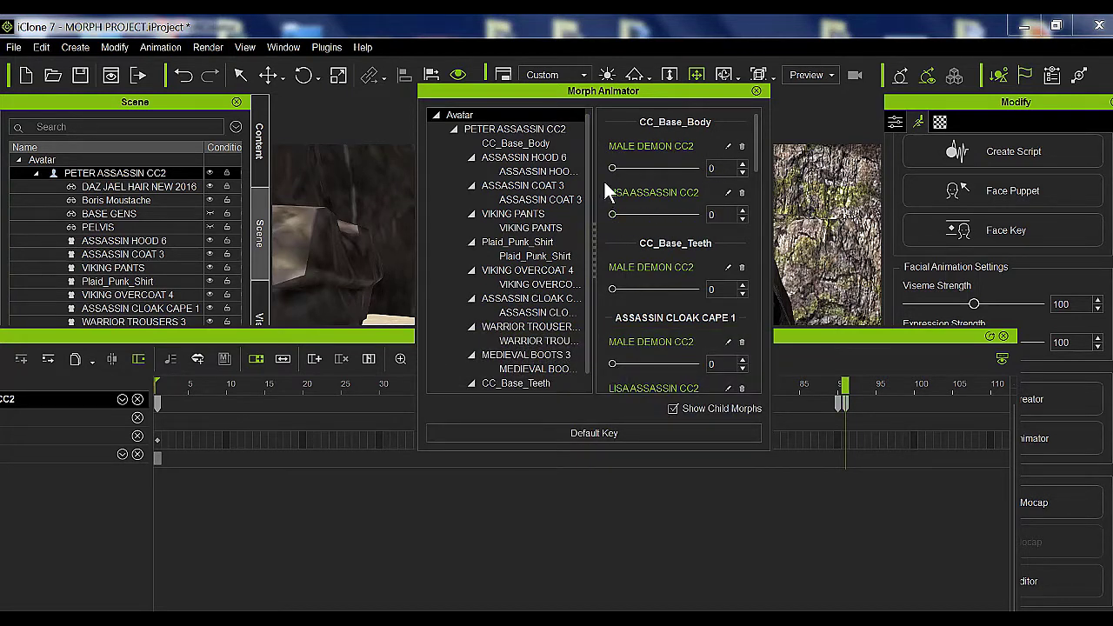
left_click_drag(613, 168, 746, 170)
left_click_drag(594, 96, 956, 189)
scroll(651, 154, "up", 5)
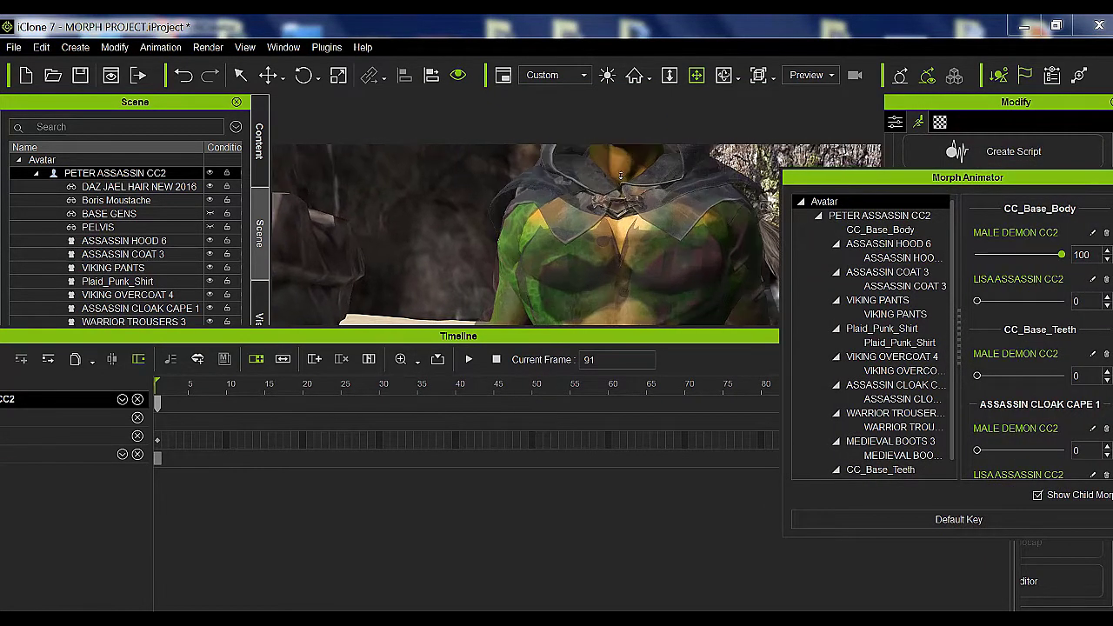
middle_click_drag(651, 155, 660, 264)
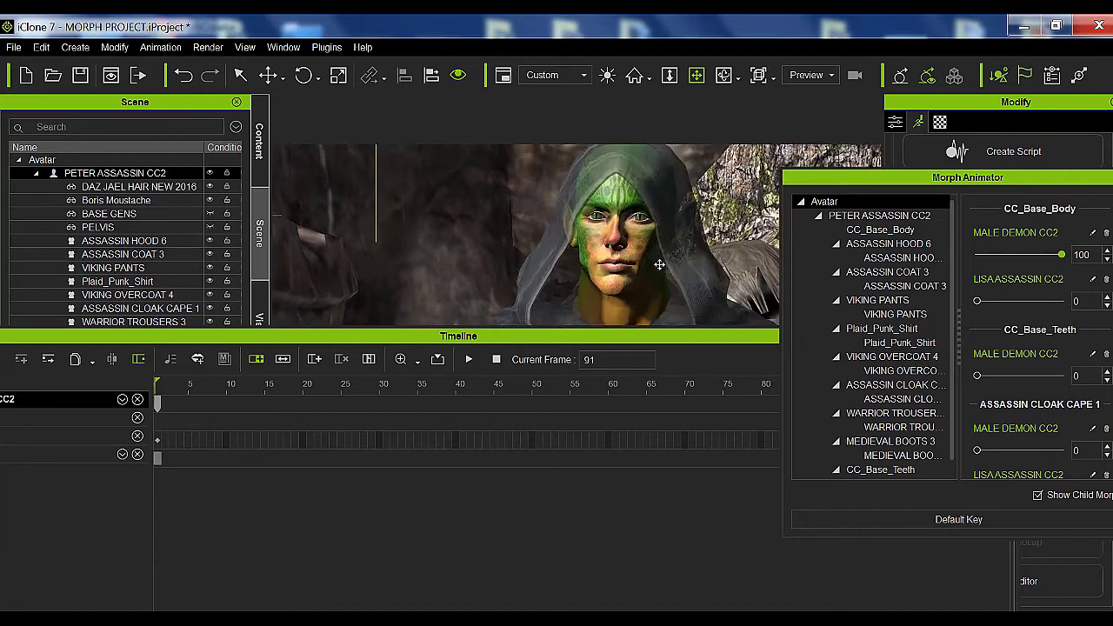
scroll(659, 264, "up", 1)
scroll(659, 264, "up", 3)
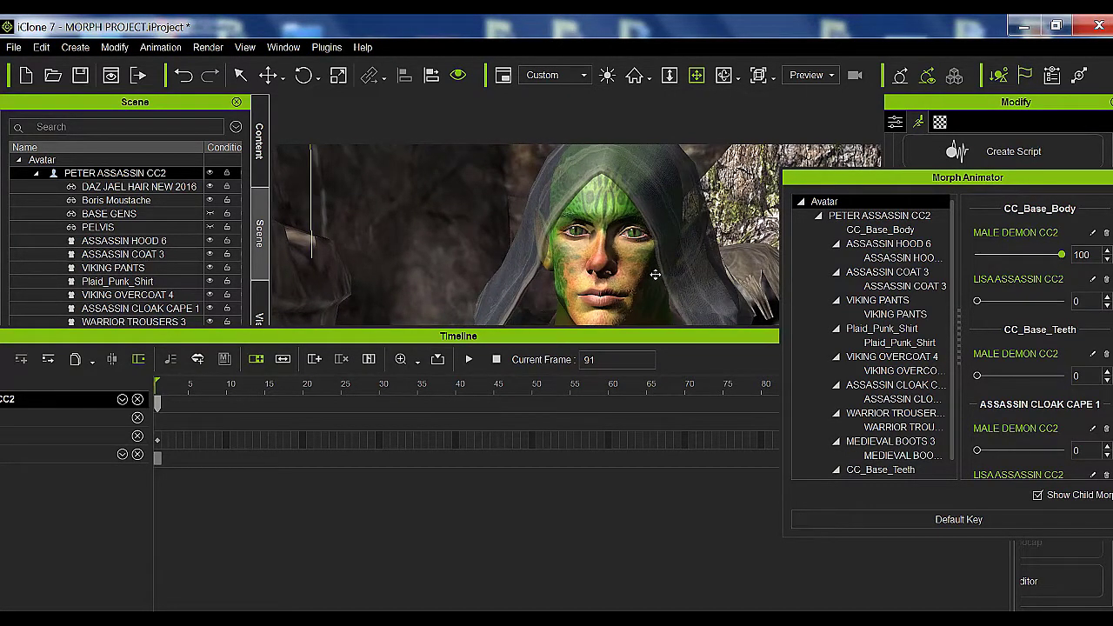
scroll(652, 275, "up", 2)
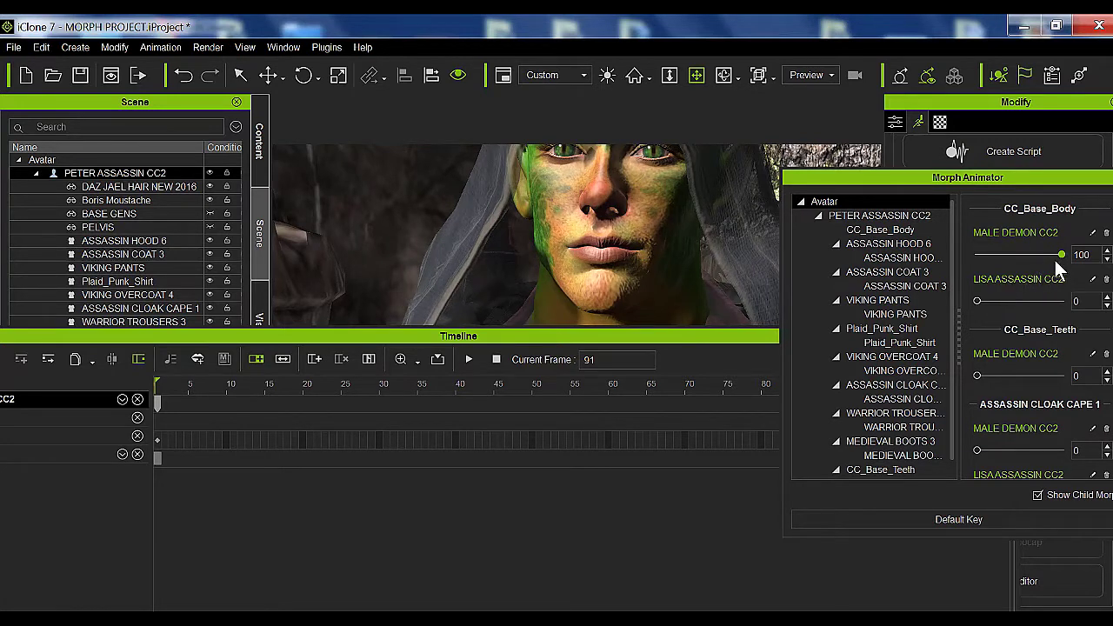
- Set CC_Base_Body's LISA ASSASSIN CC2 morph to 100 and its MALE DEMON CC2 morph to 0 at frame 91
left_click_drag(977, 302, 1097, 318)
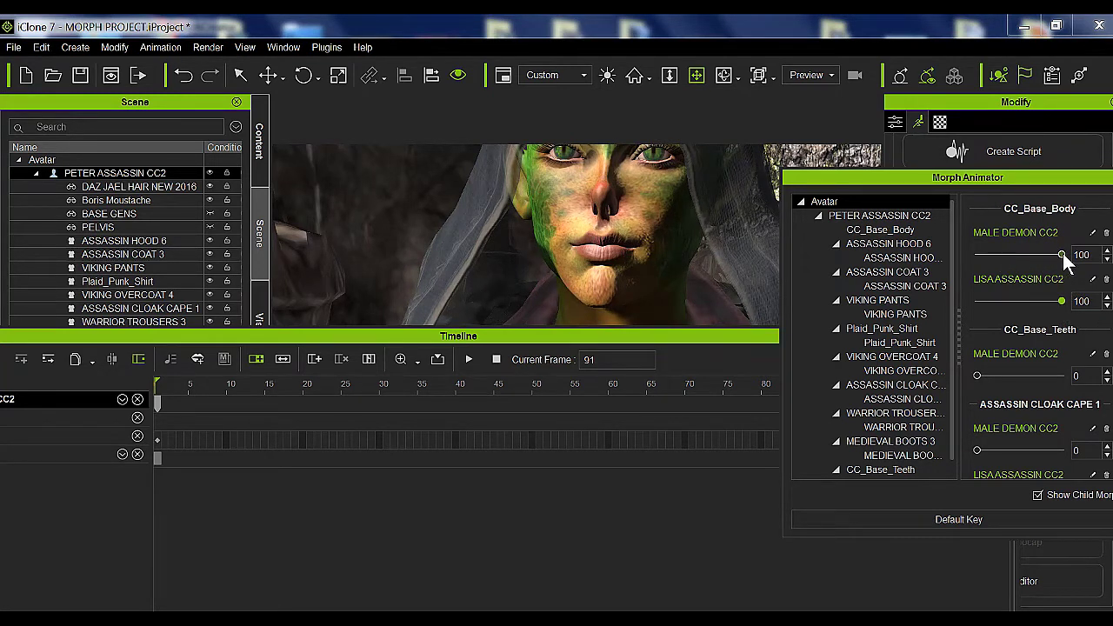
left_click_drag(1060, 255, 955, 268)
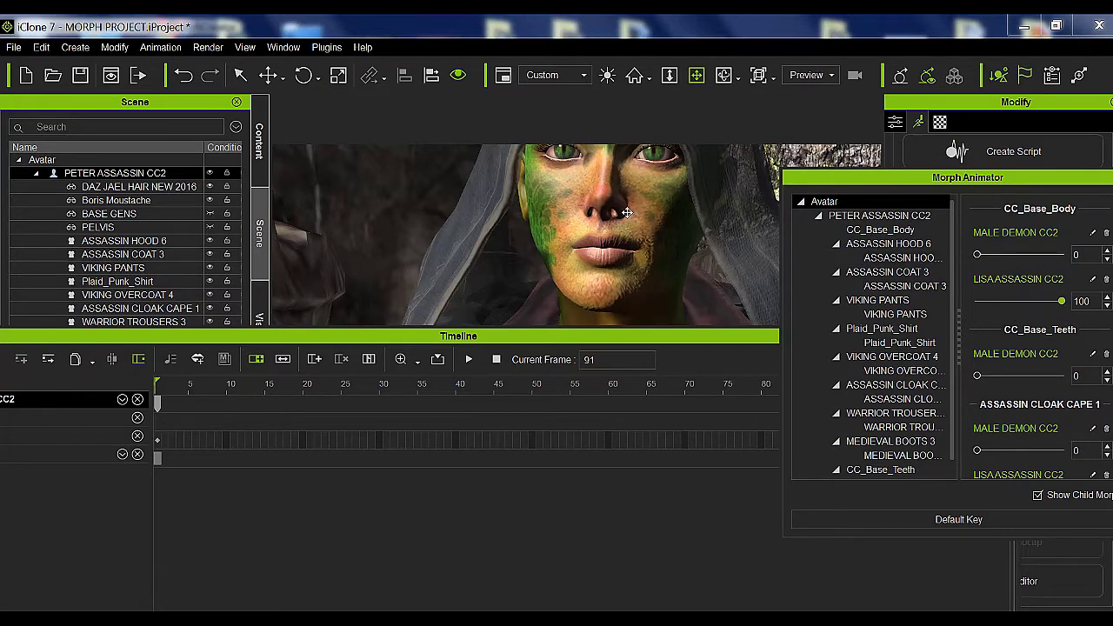
- Review the LISA ASSASSIN CC2 and MALE DEMON CC2 morph values of the teeth and clothing at frame 91, and close the Morph Animator
scroll(626, 212, "down", 6)
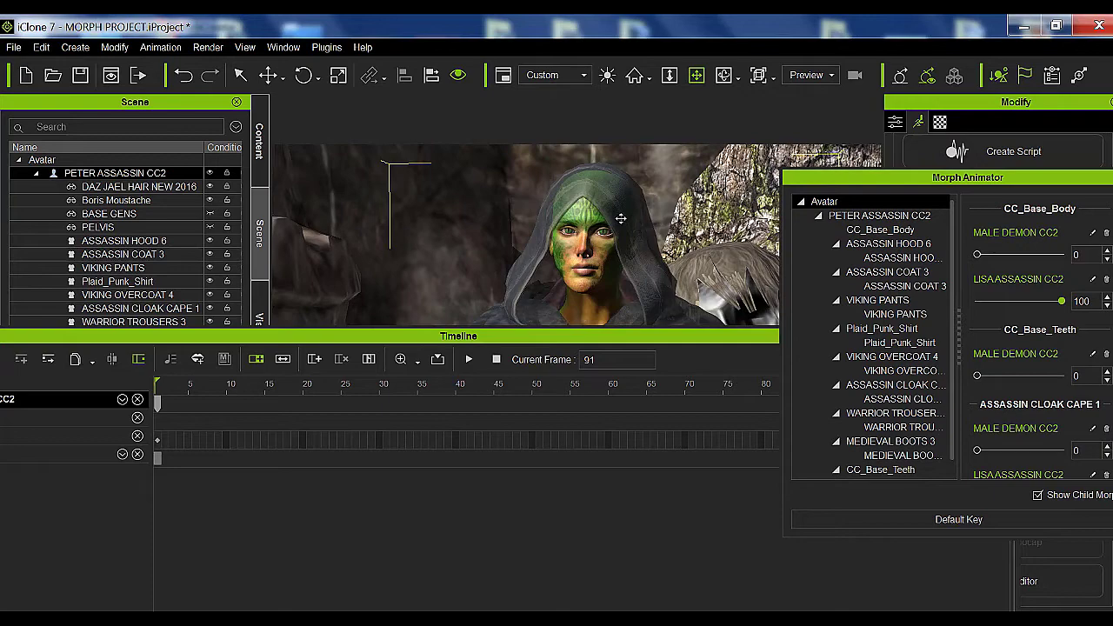
scroll(621, 219, "down", 1)
left_click_drag(913, 181, 550, 158)
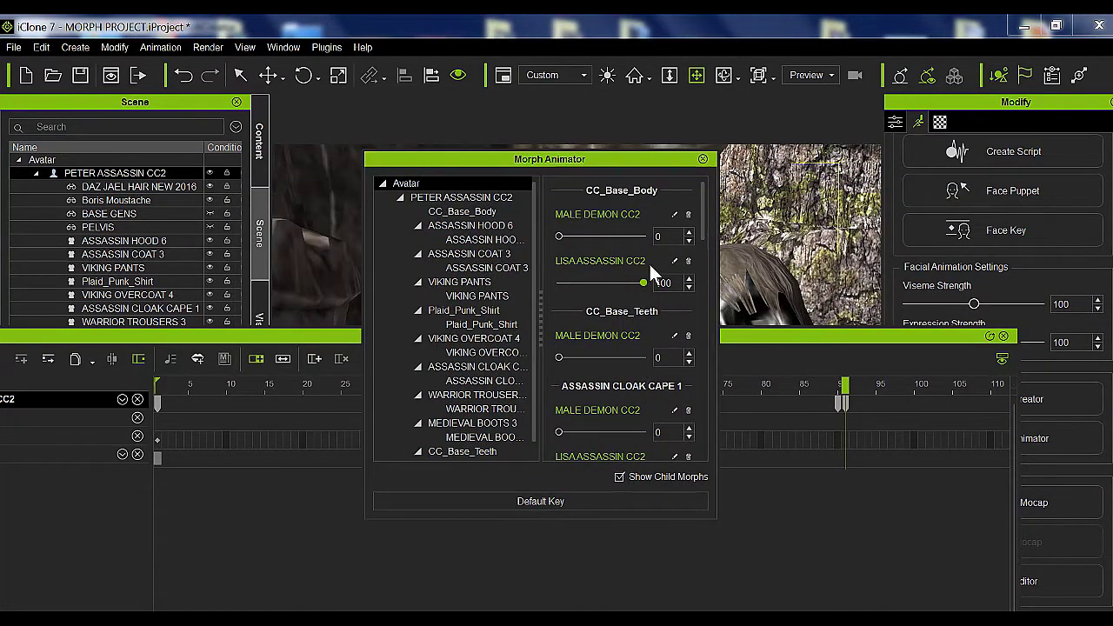
left_click_drag(705, 217, 706, 231)
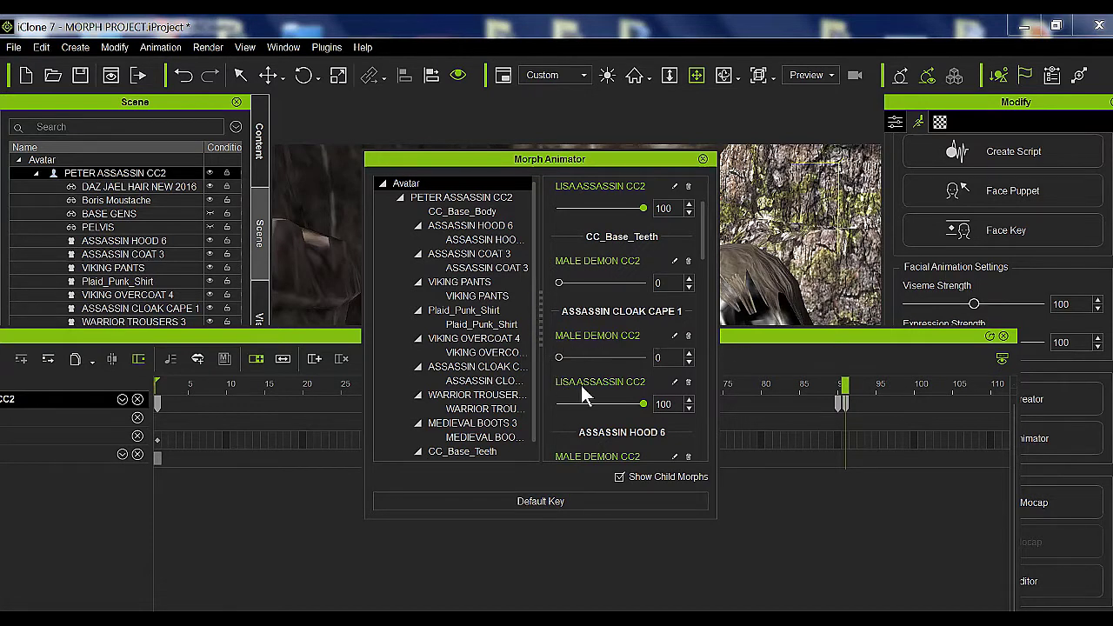
left_click_drag(705, 236, 705, 274)
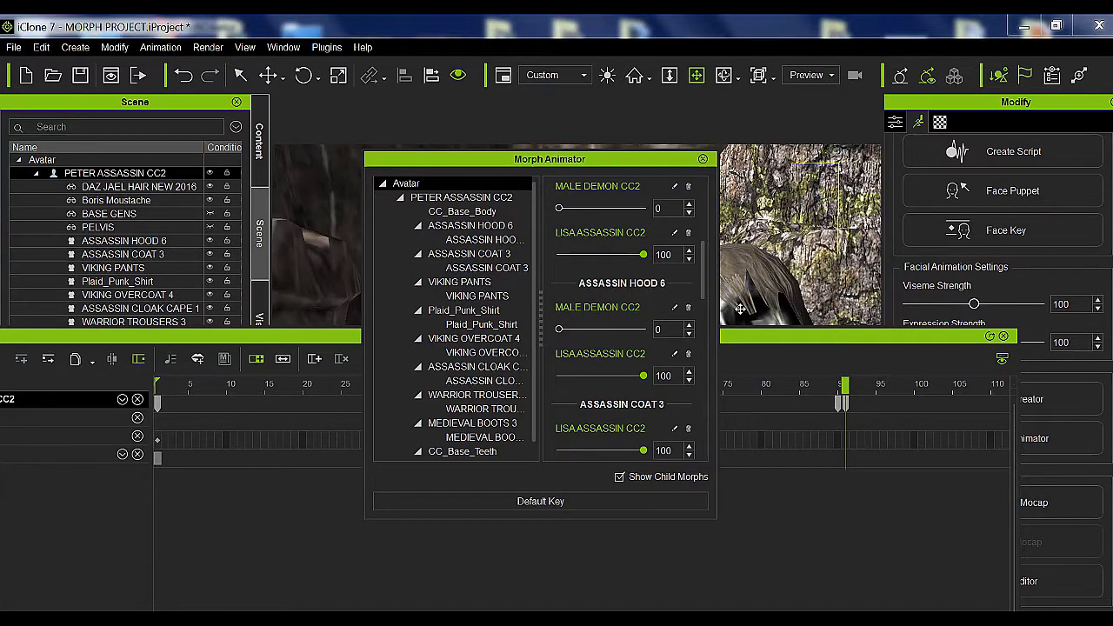
left_click_drag(705, 269, 702, 286)
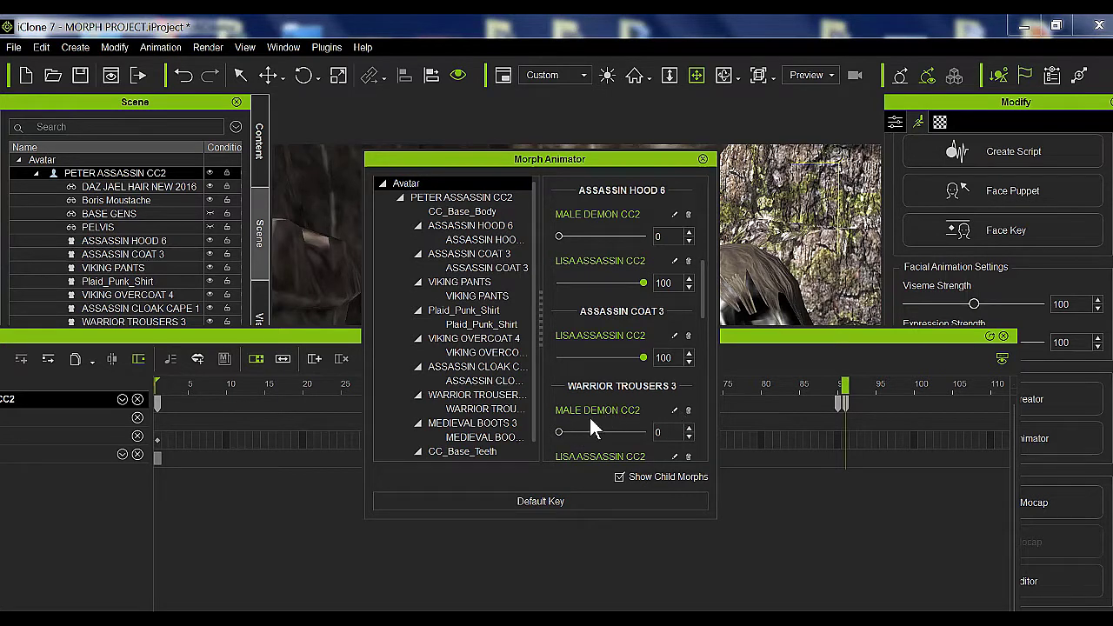
left_click_drag(703, 292, 707, 319)
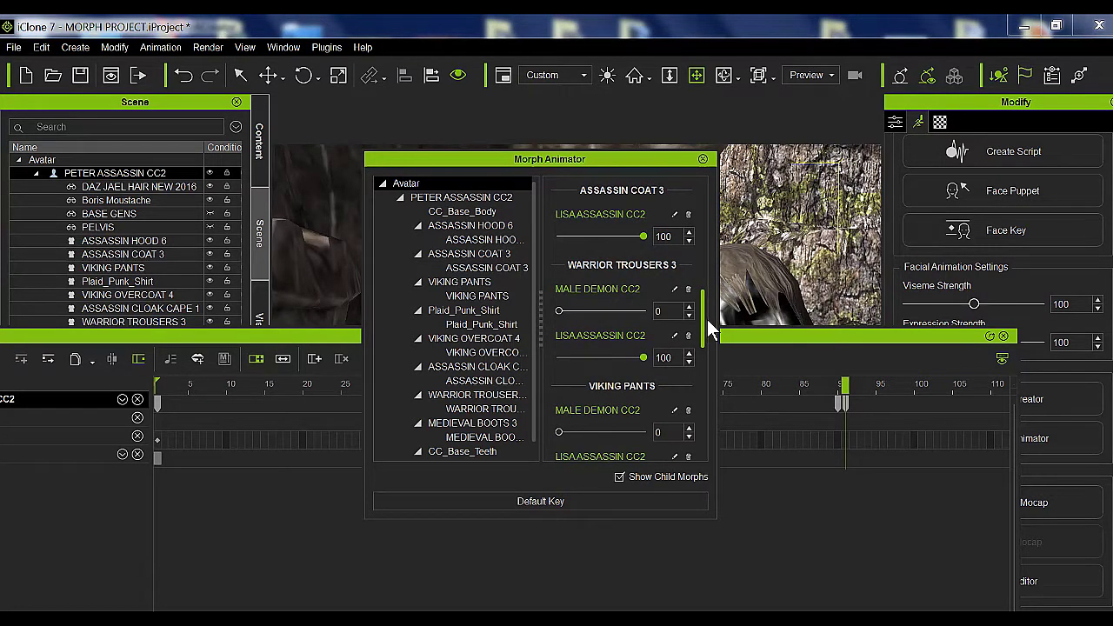
left_click(702, 159)
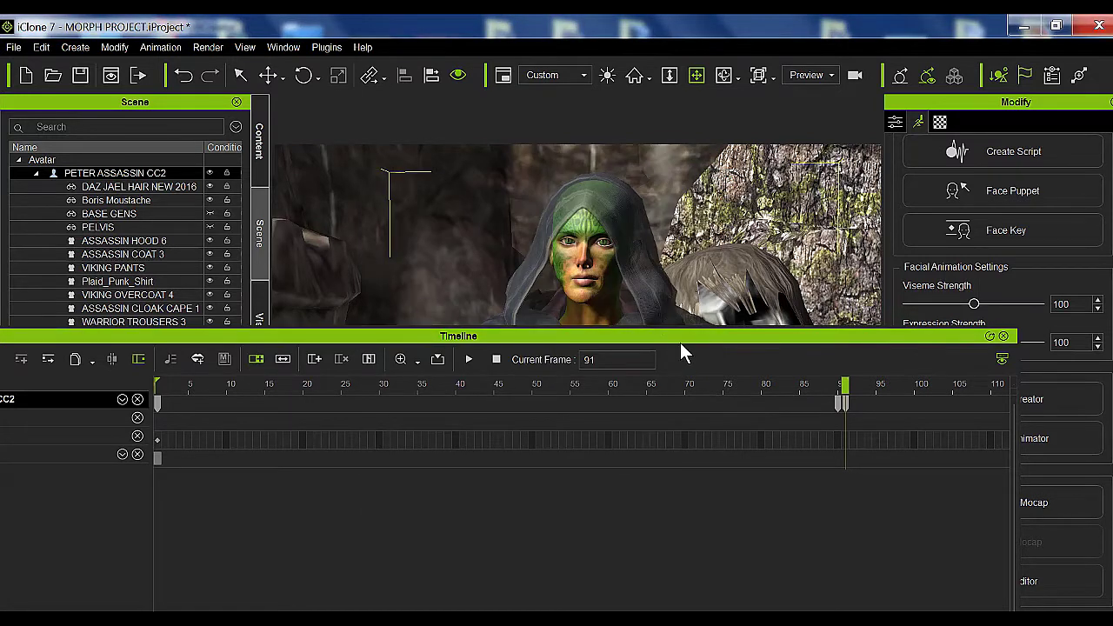
- Stop the timeline playback to return the animation to its start
left_click(496, 359)
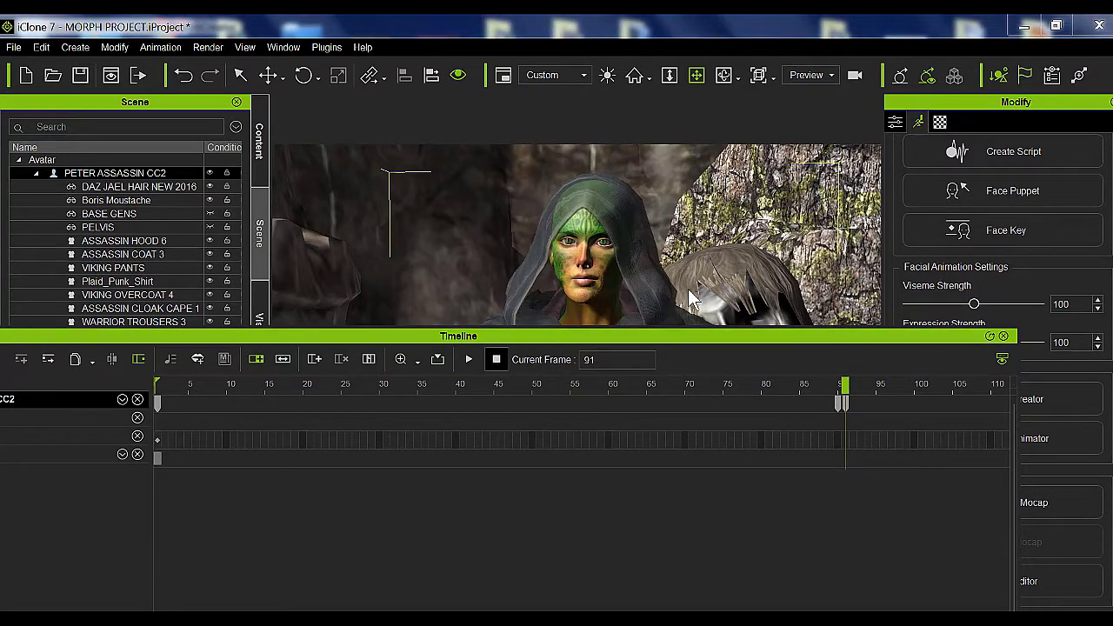